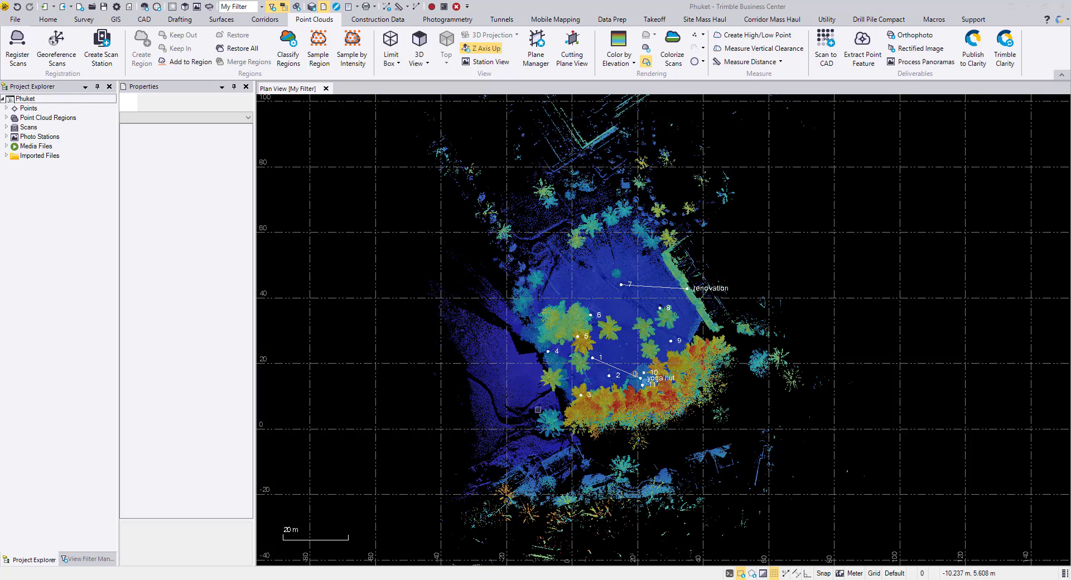
- Import Ground Control Points.jxl, converting to the imported file's own coordinate system
middle_drag(451, 384, 488, 318)
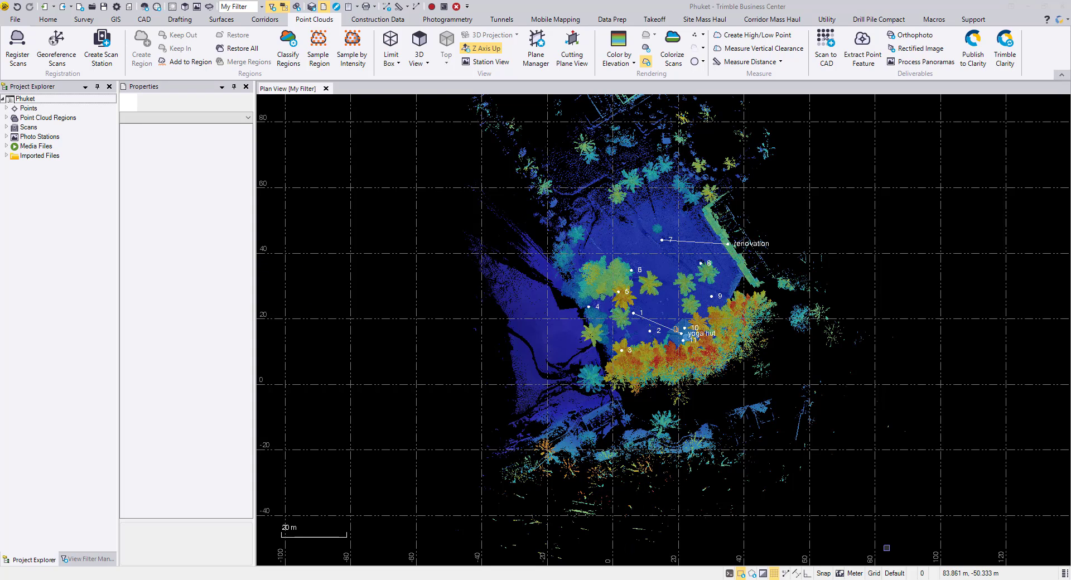
middle_drag(874, 447, 824, 505)
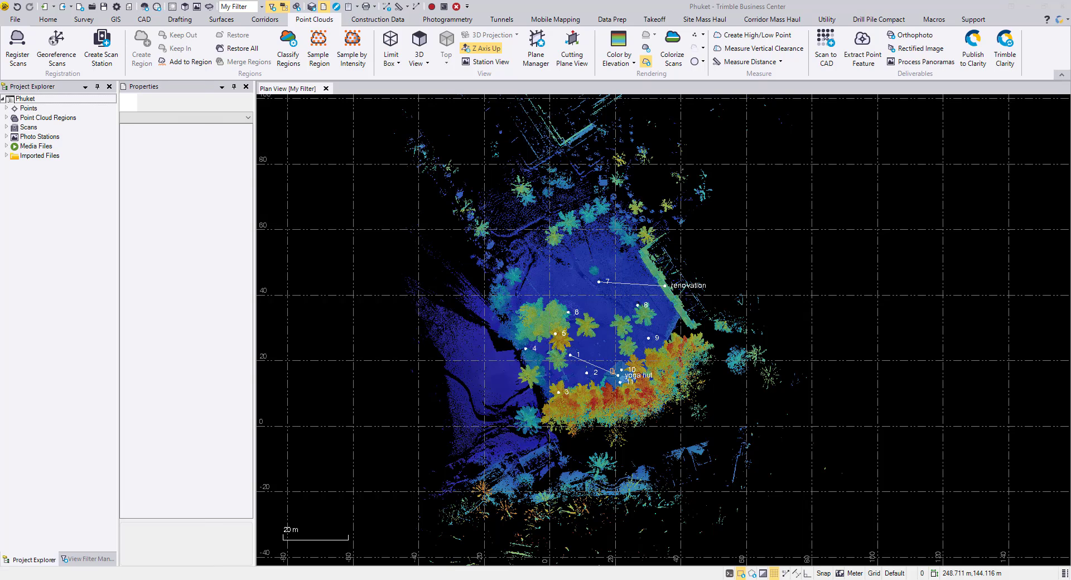
drag(385, 310, 386, 312)
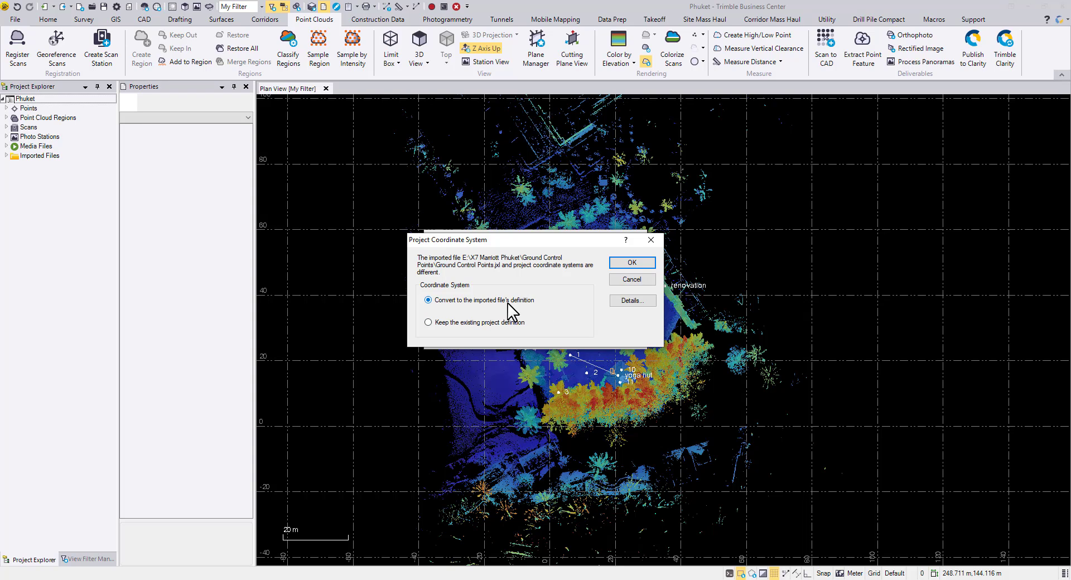
click(632, 262)
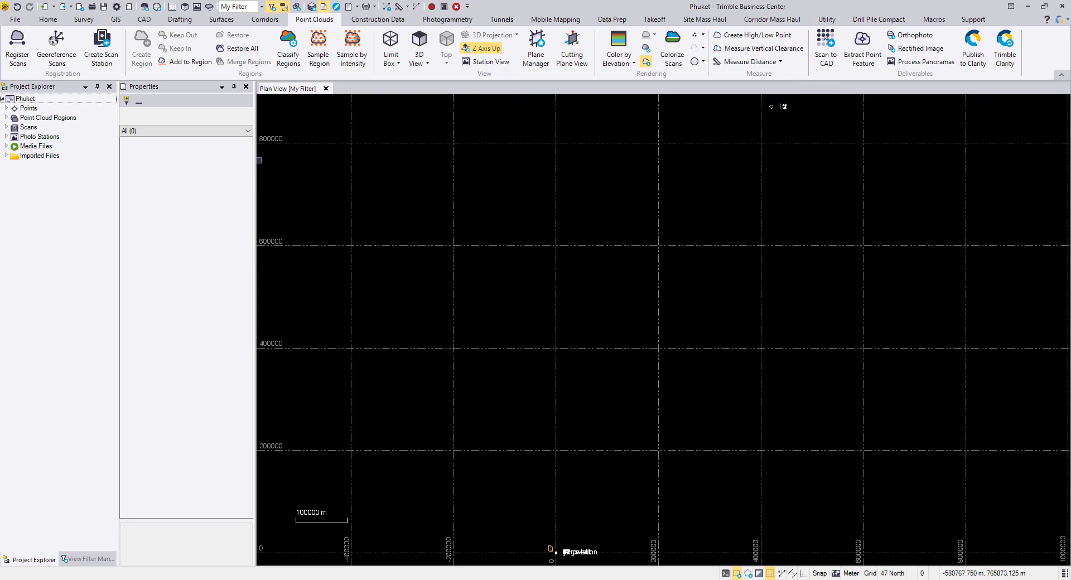
- Dock Plan View3 on the right, zoomed to T2, T7 and T5, and close Properties
click(174, 10)
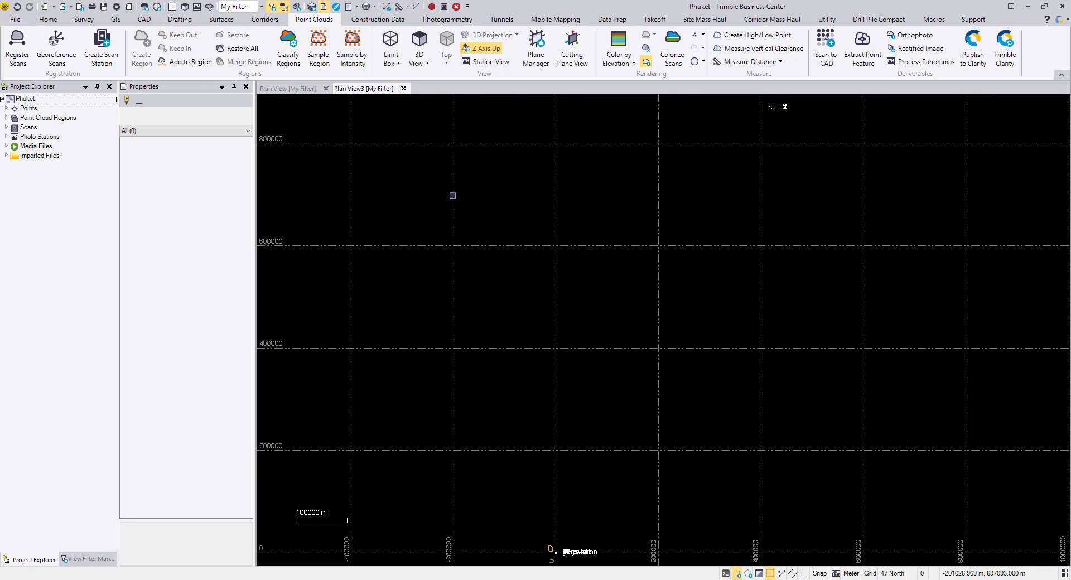
drag(349, 87, 1062, 184)
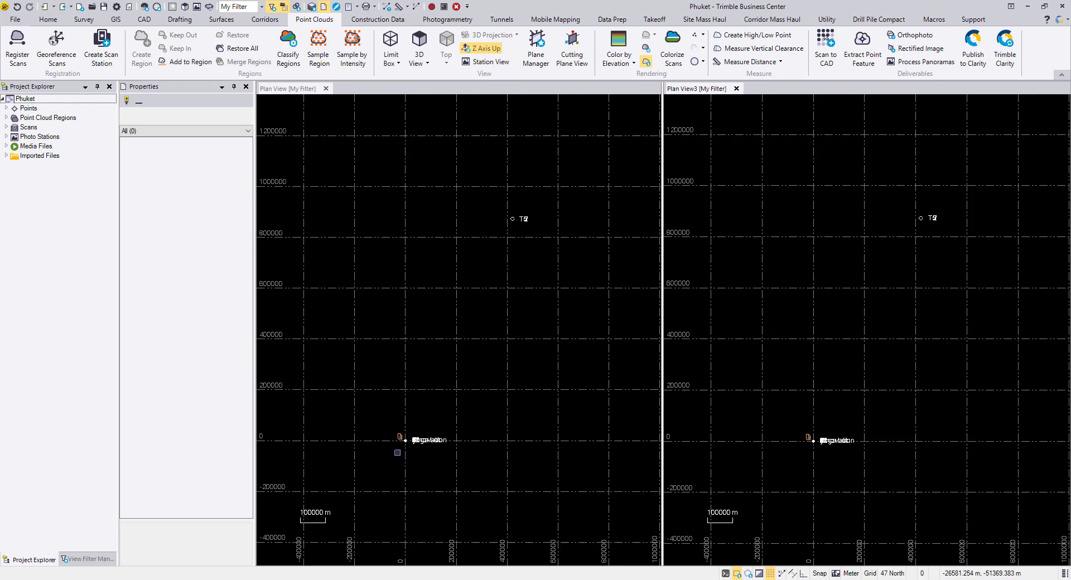
scroll(396, 452, up, 10)
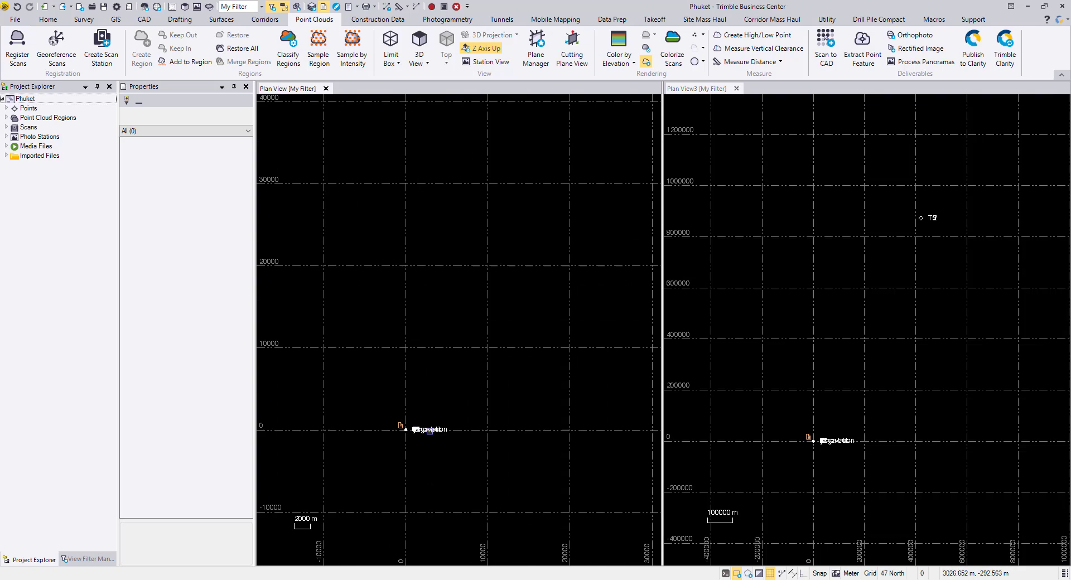
scroll(412, 431, up, 11)
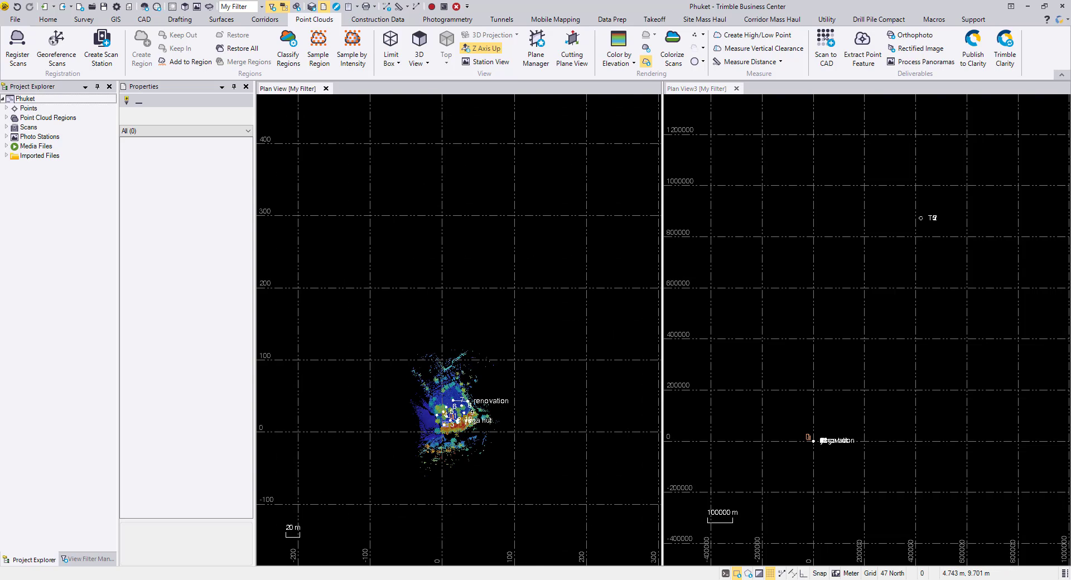
scroll(452, 415, up, 4)
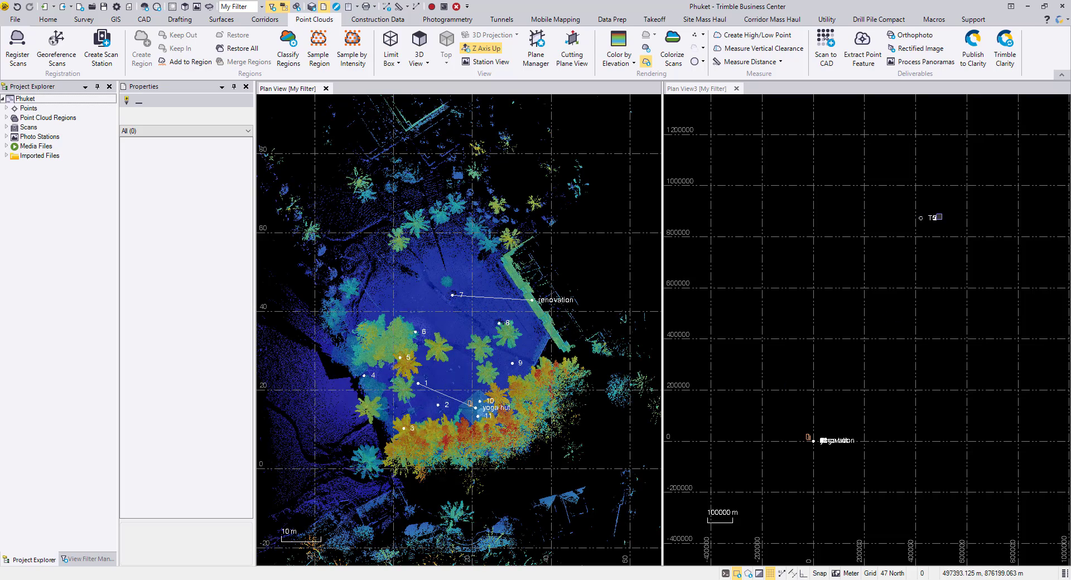
scroll(921, 219, up, 10)
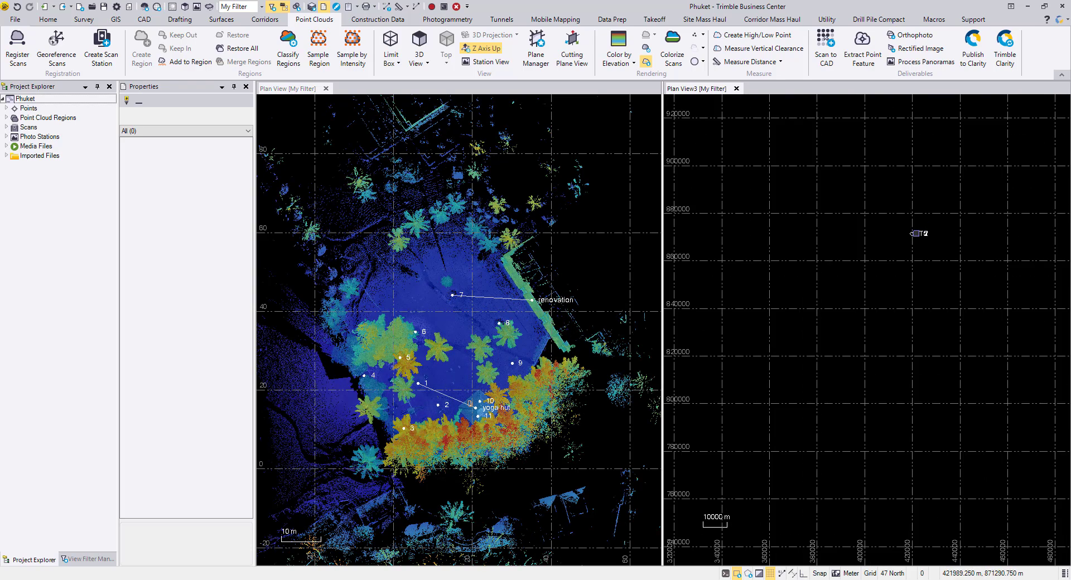
scroll(909, 233, up, 15)
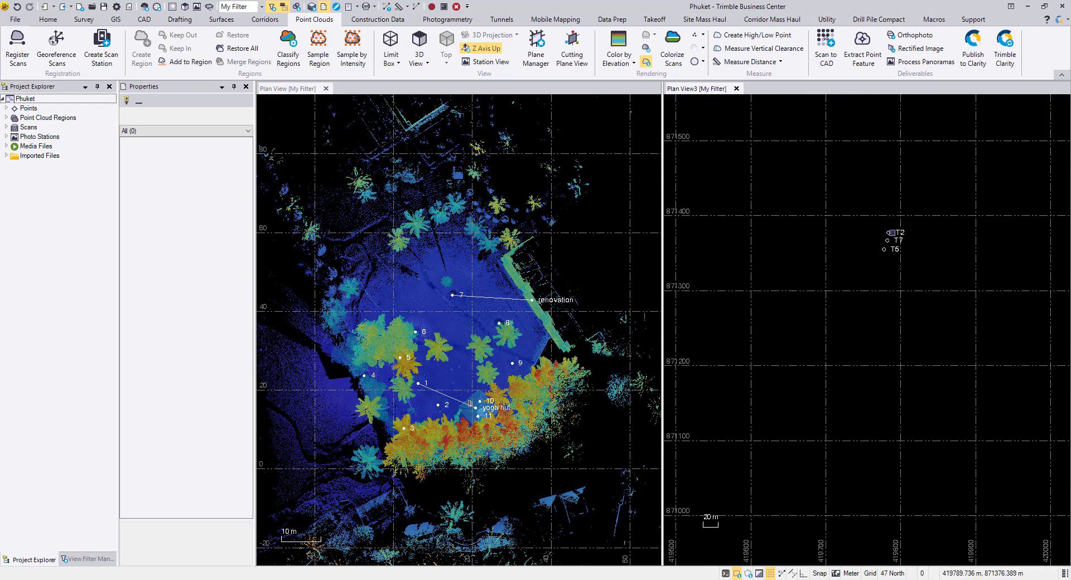
scroll(890, 238, up, 2)
middle_drag(916, 328, 885, 351)
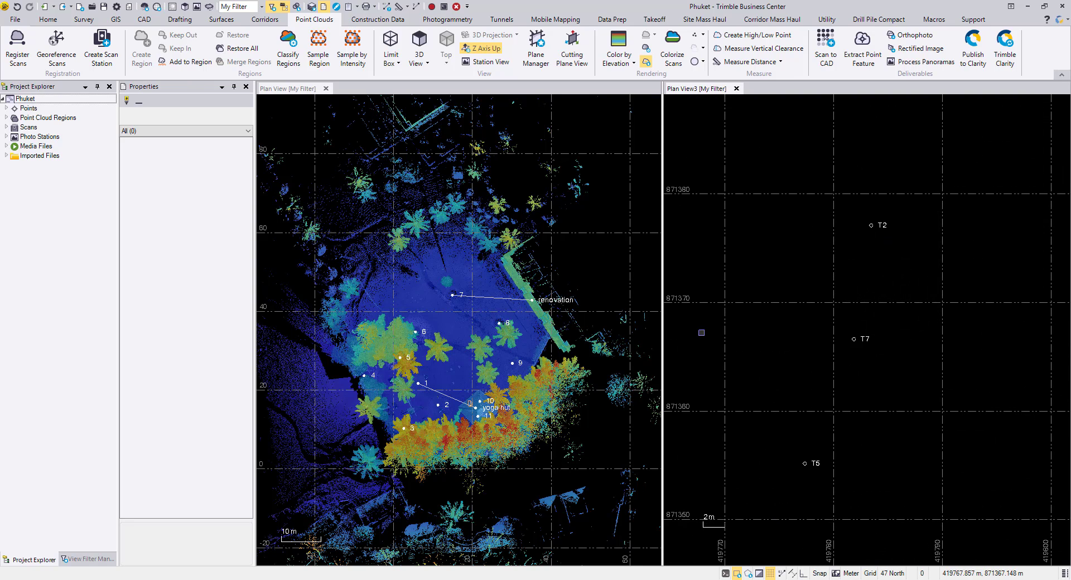
click(246, 86)
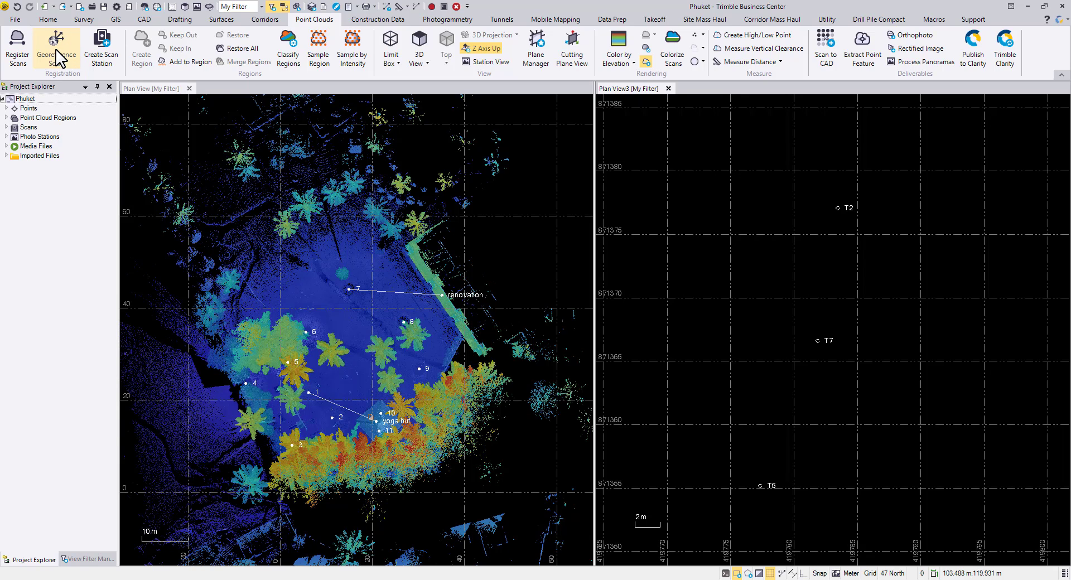
- In Register Scans georeferencing, pair control point T7 with target 7 in the point cloud
click(19, 61)
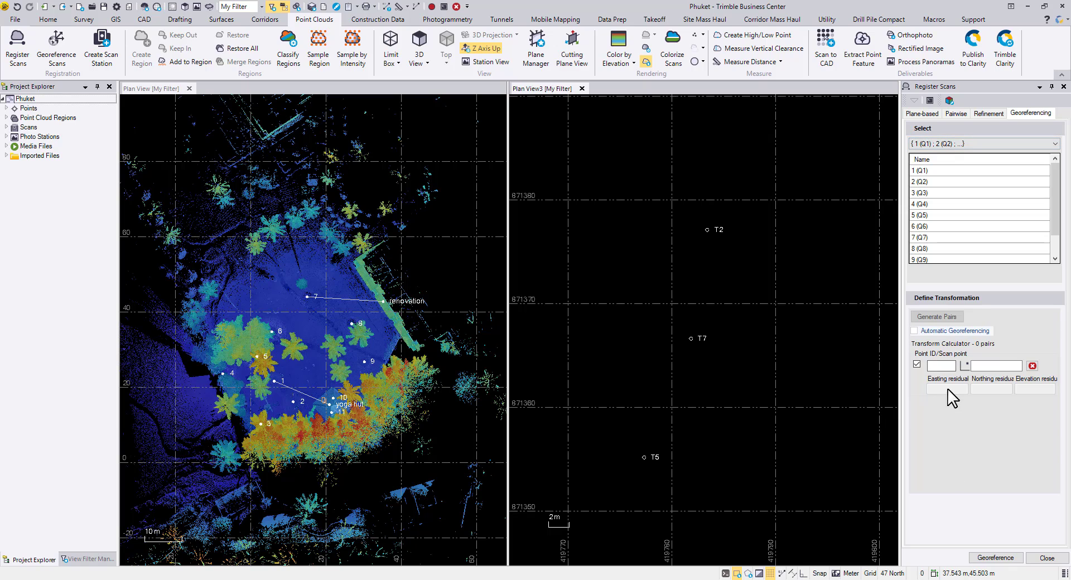
click(940, 366)
click(691, 338)
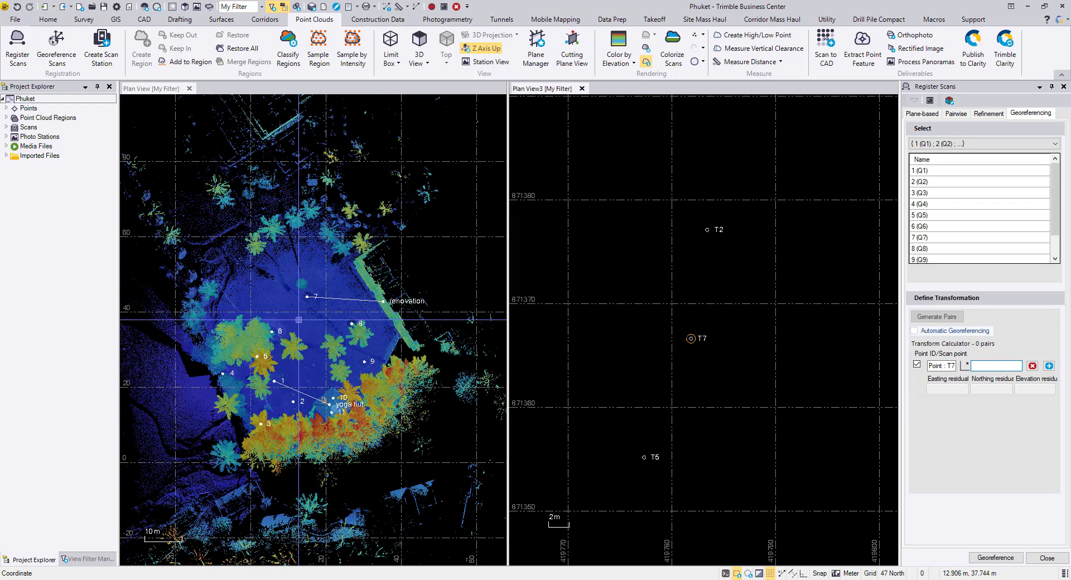
click(302, 314)
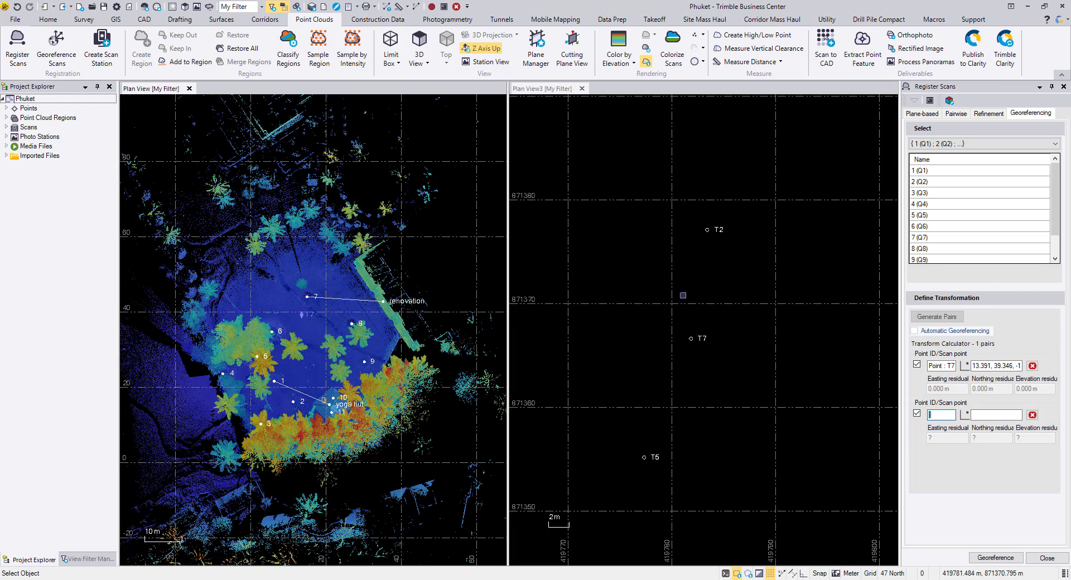
- Apply the georeferencing so the point cloud lands beside control points T2, T7 and T5
click(996, 558)
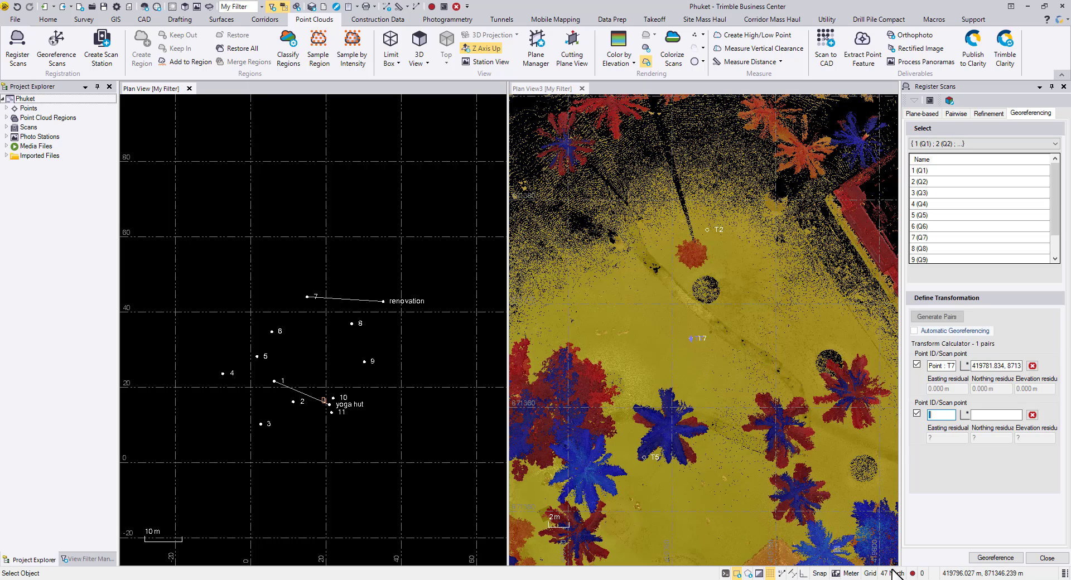
click(913, 573)
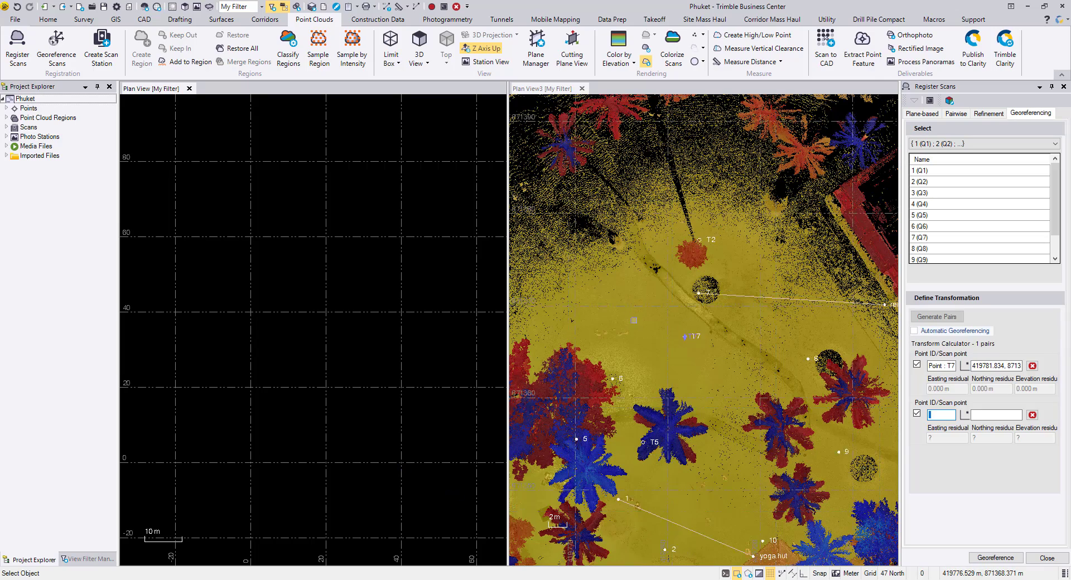
- Open a 3D view of the point cloud and dock it in the widened left pane
scroll(634, 319, down, 2)
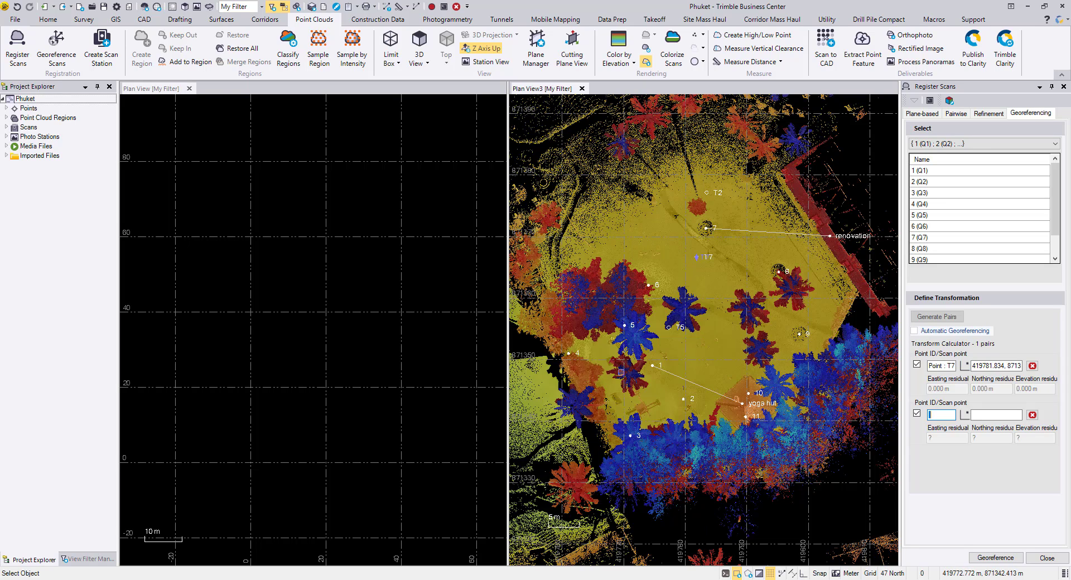
click(184, 9)
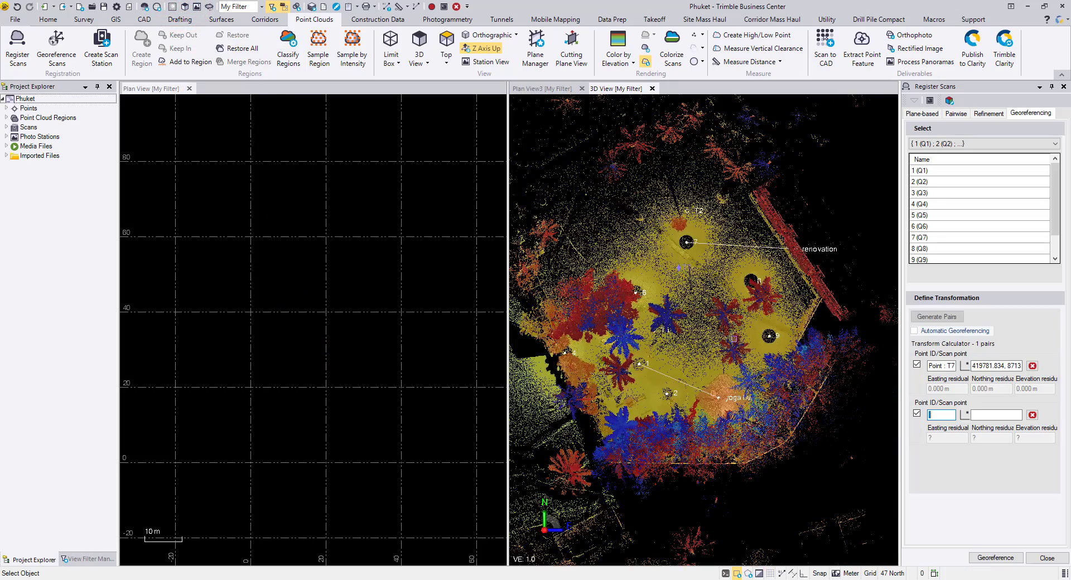
scroll(731, 332, up, 3)
drag(634, 89, 214, 93)
drag(503, 323, 669, 332)
- Zoom and orbit the 3D view in close on the wall corner and plant
scroll(513, 300, up, 2)
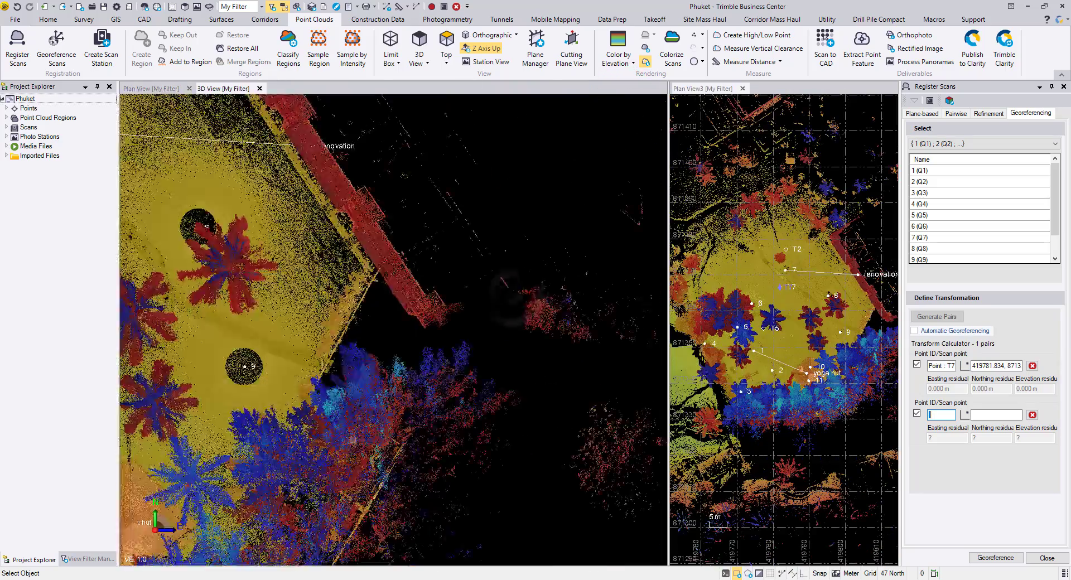
scroll(338, 364, up, 5)
scroll(337, 364, up, 6)
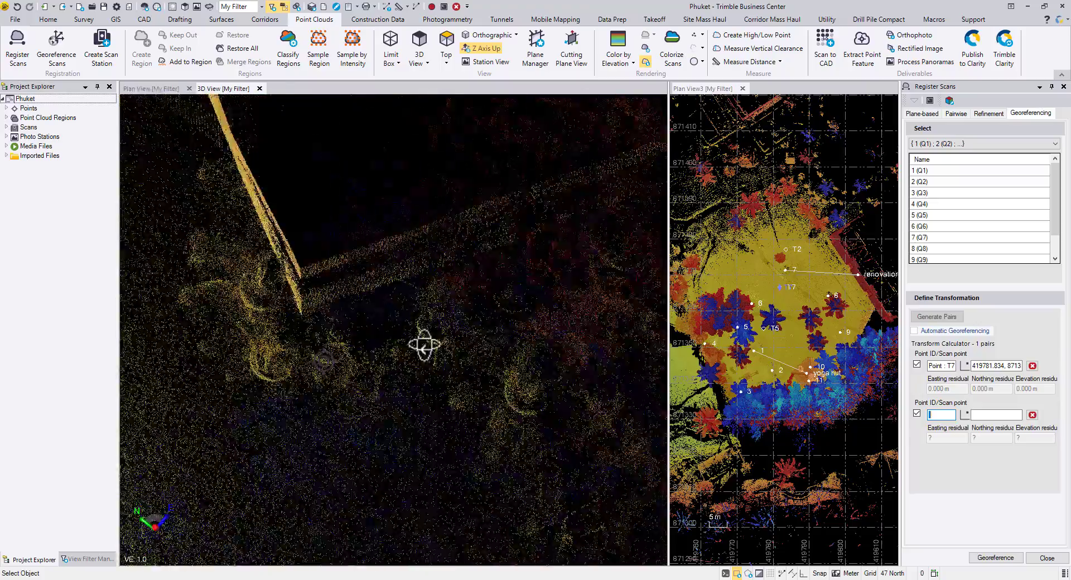
scroll(460, 399, up, 6)
scroll(419, 380, up, 3)
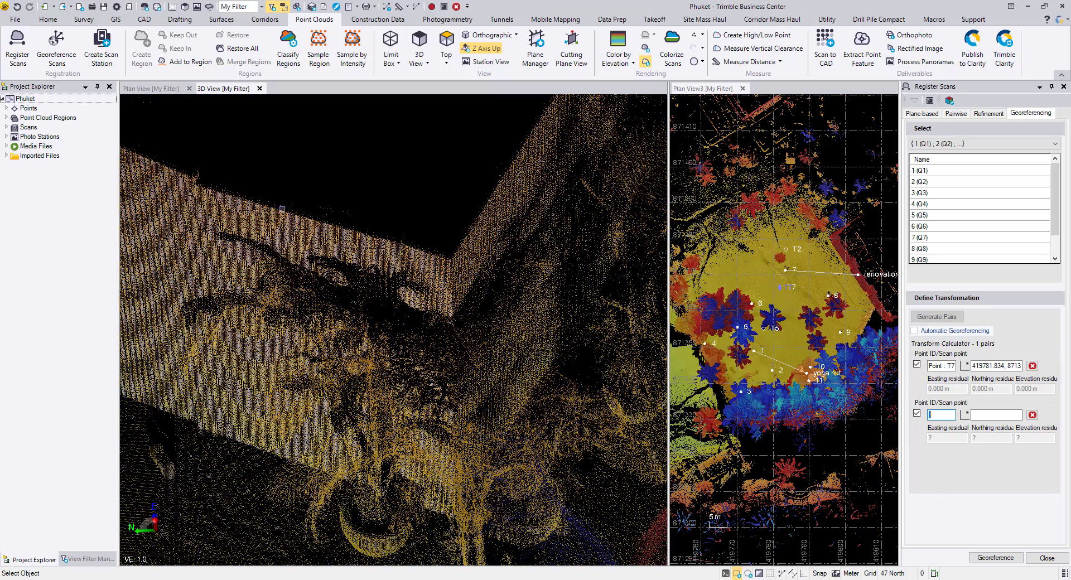
scroll(330, 225, up, 2)
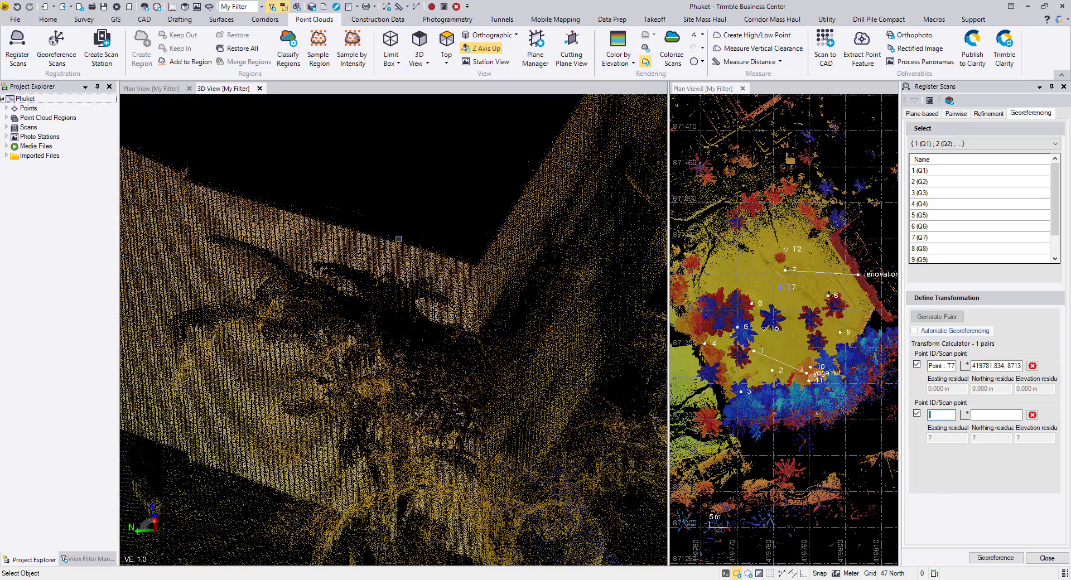
middle_drag(418, 260, 420, 336)
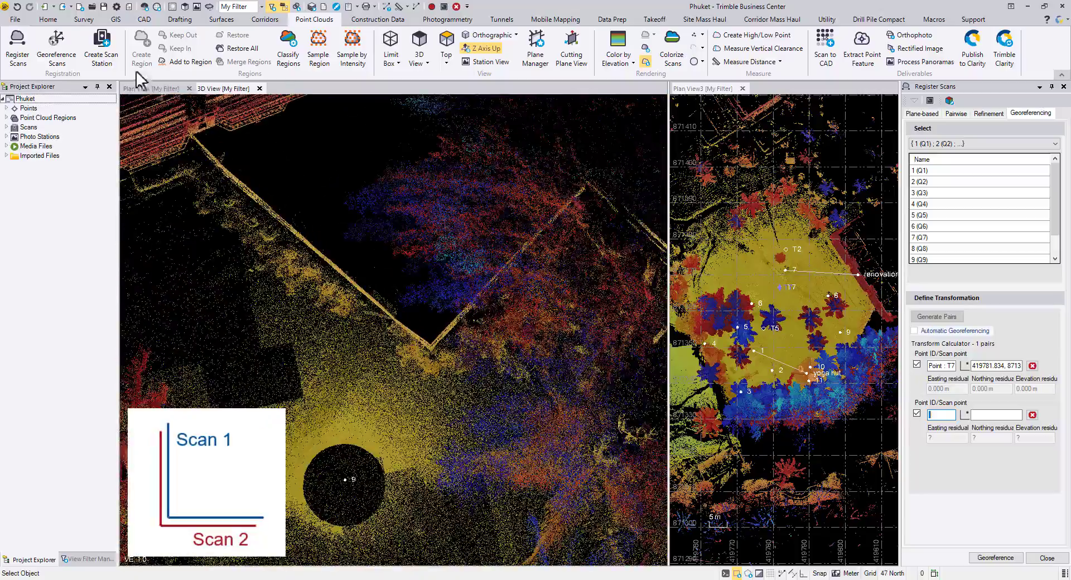
click(139, 90)
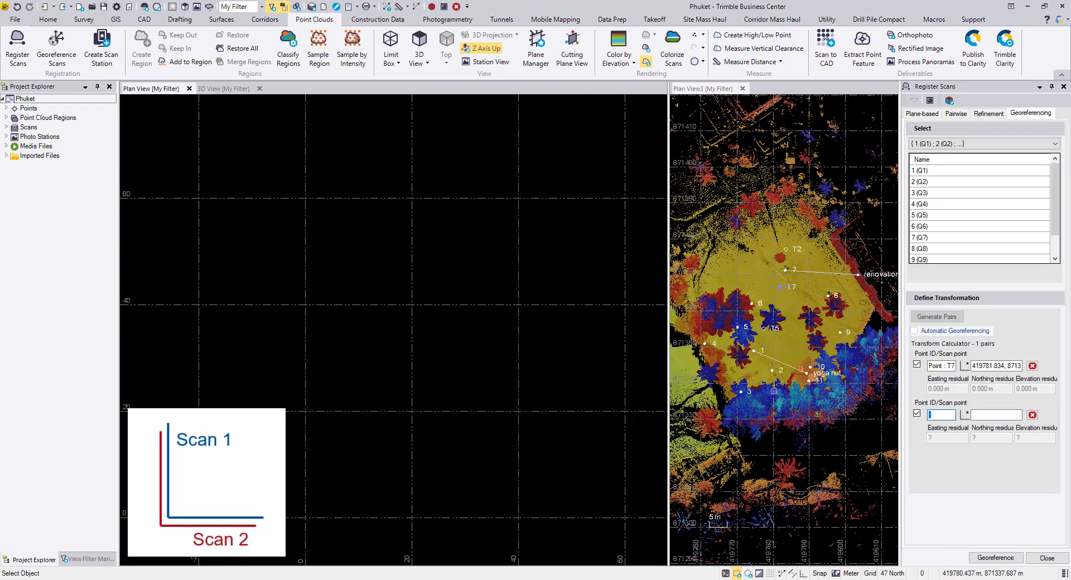
click(220, 87)
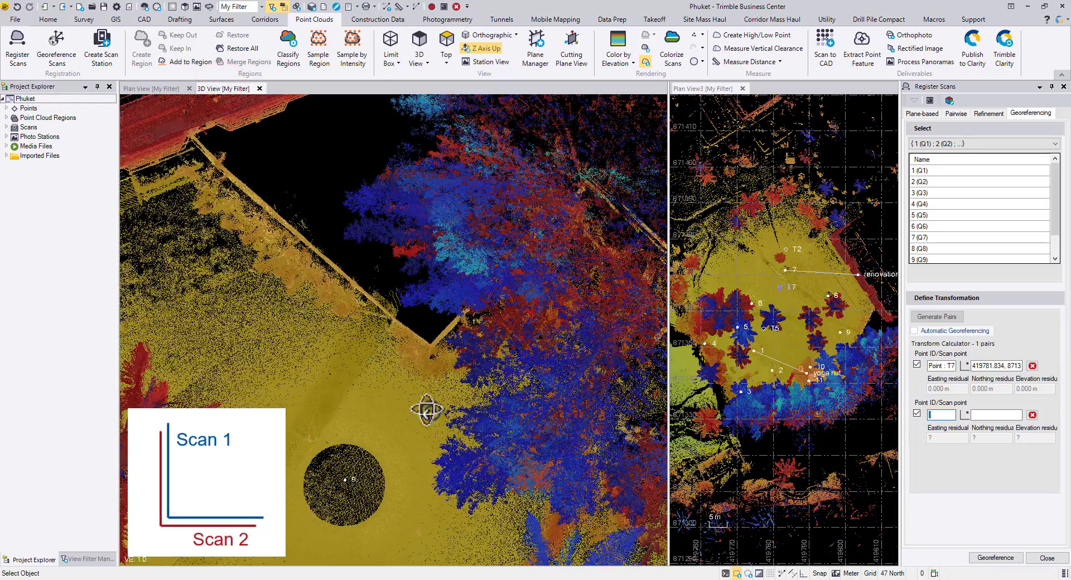
scroll(426, 407, up, 10)
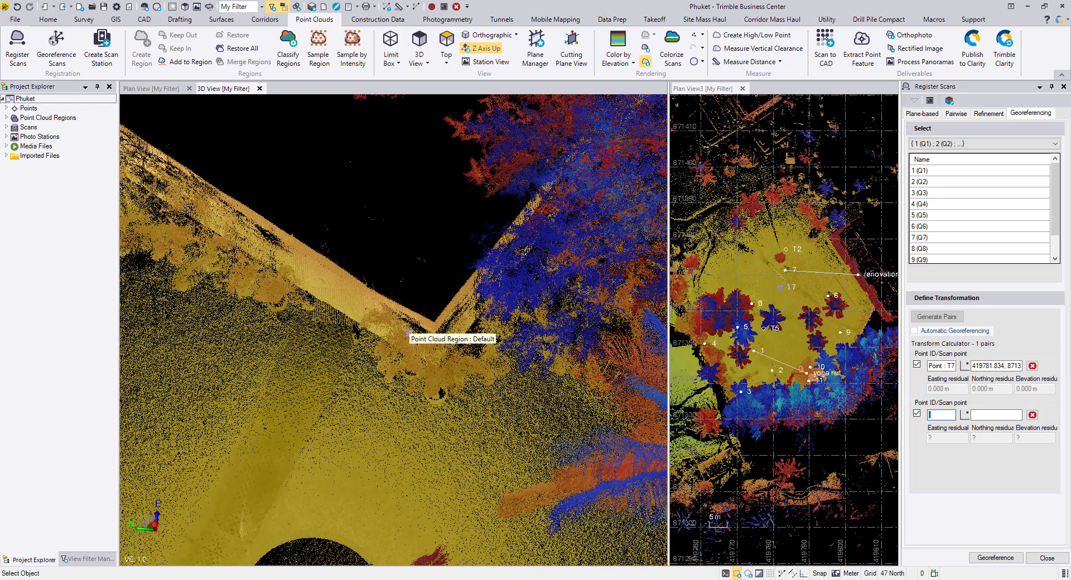
- Refine overall registration with station 1 (Q1) fixed and leveling unlocked, accepting the warning
click(991, 114)
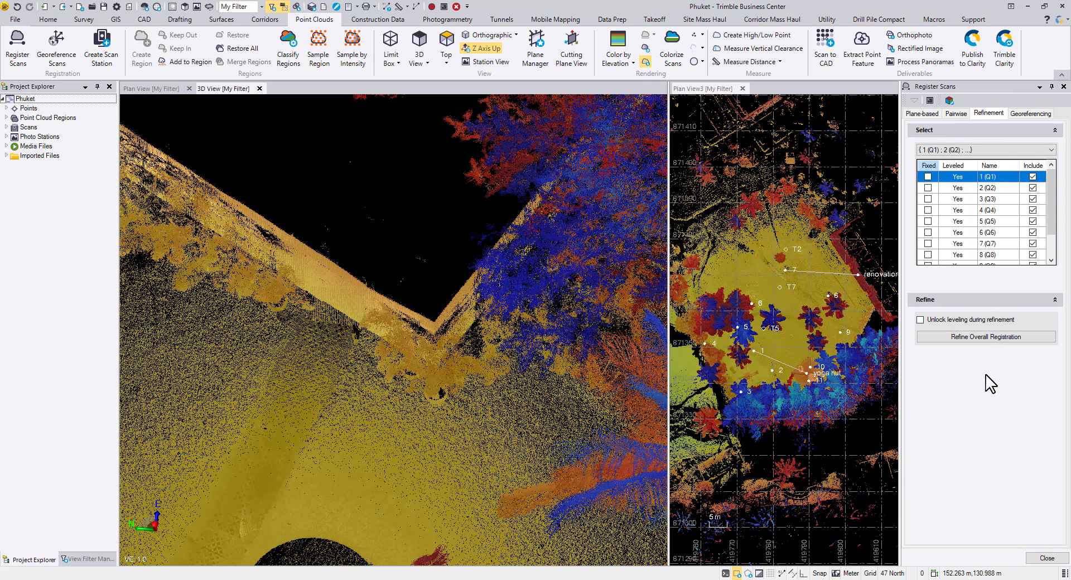
click(927, 176)
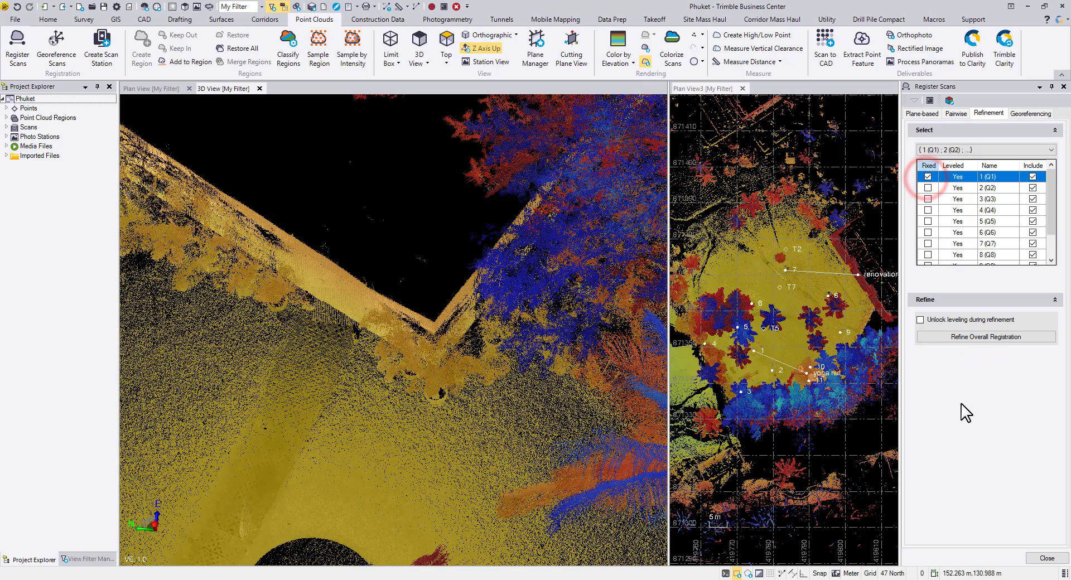
click(959, 406)
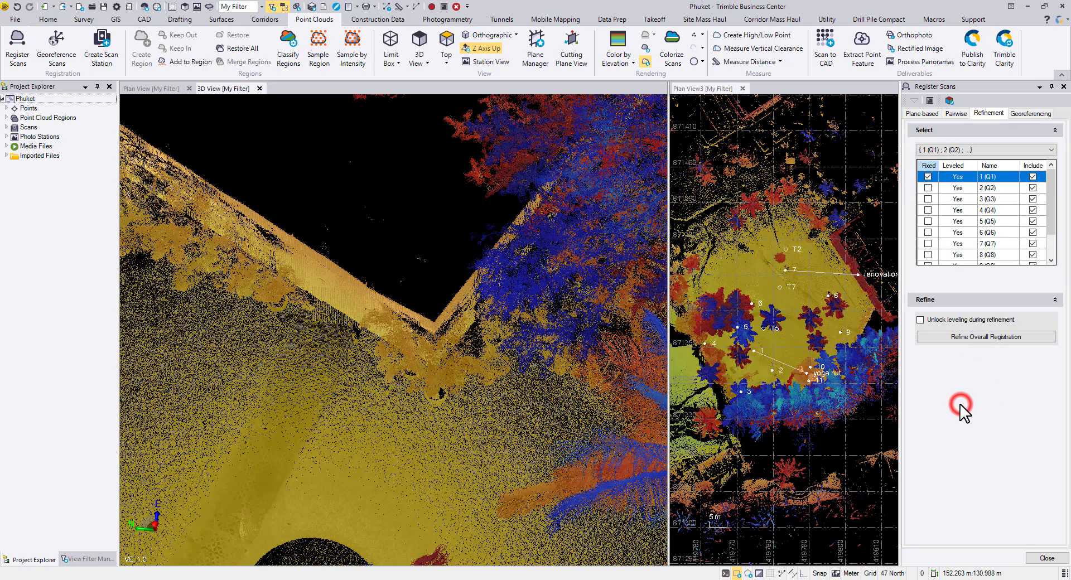
click(920, 320)
click(960, 337)
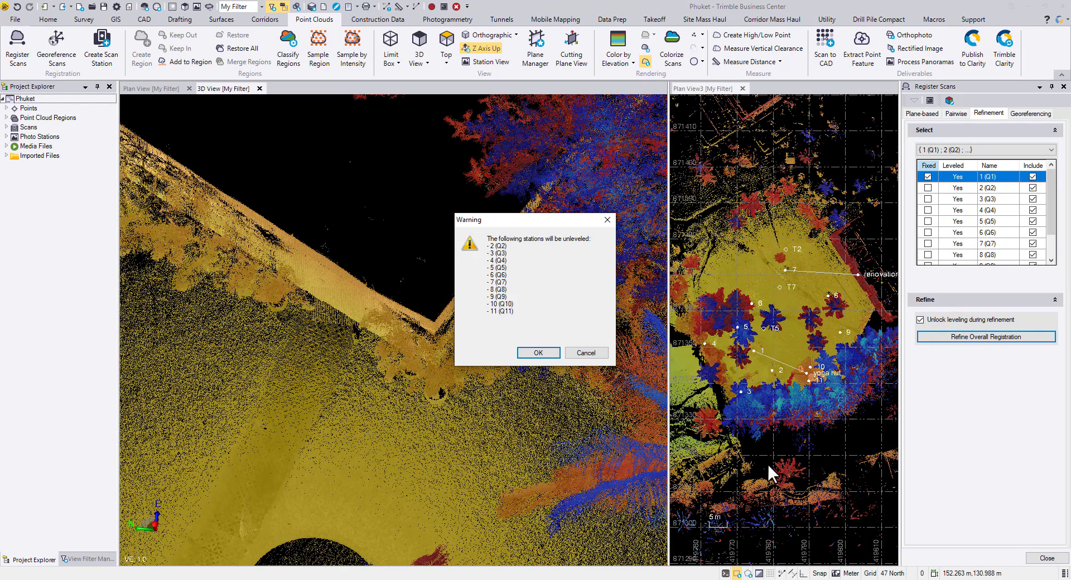
click(548, 354)
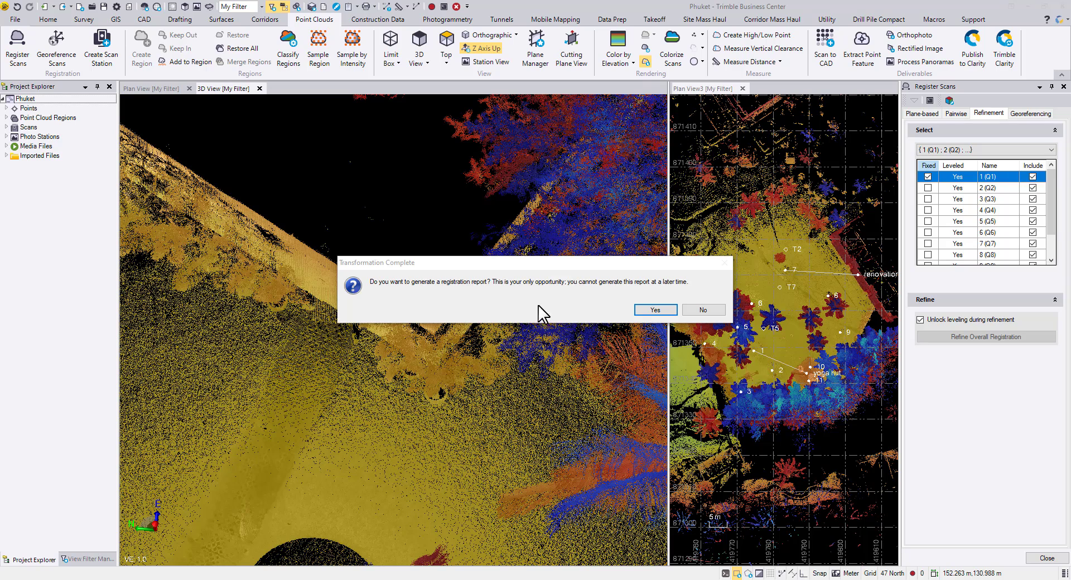
- Generate the registration report and scroll across its Results per station table
click(656, 310)
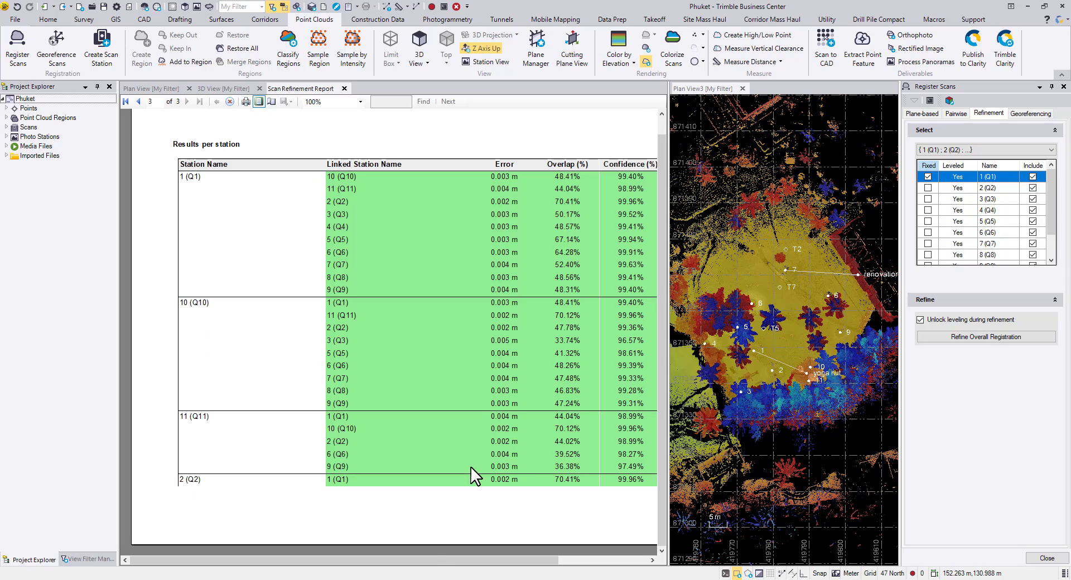
click(429, 560)
drag(433, 561, 487, 561)
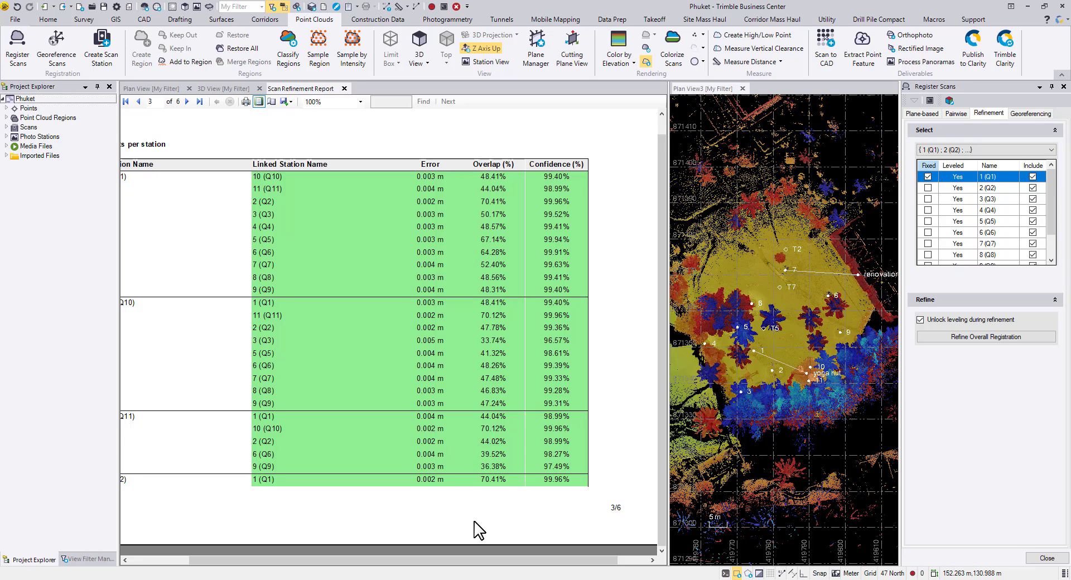
drag(428, 562, 379, 567)
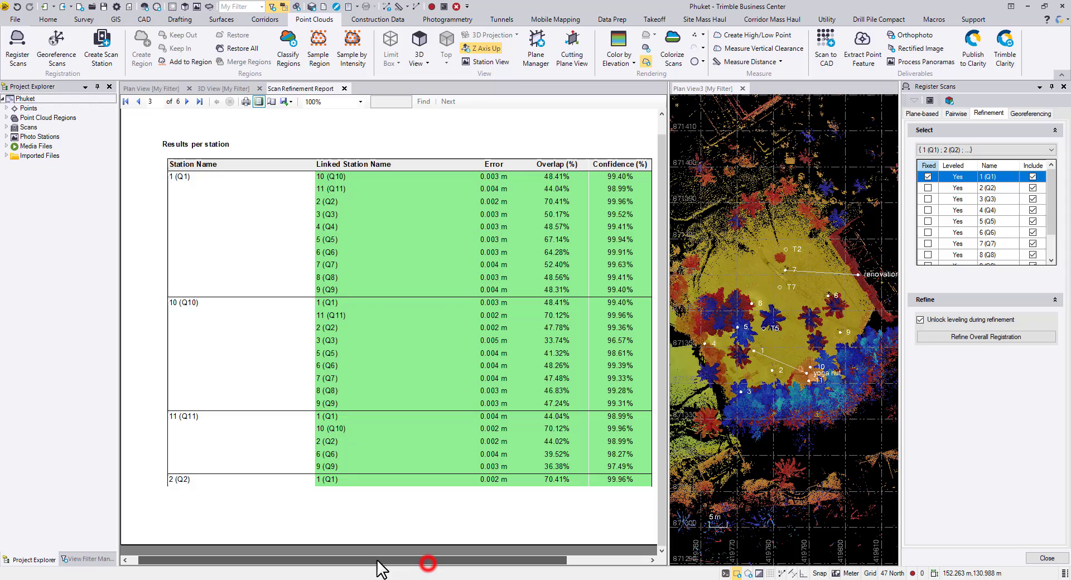
- Close the refinement report and orbit the 3D view around the wall corner beside the palm
click(344, 88)
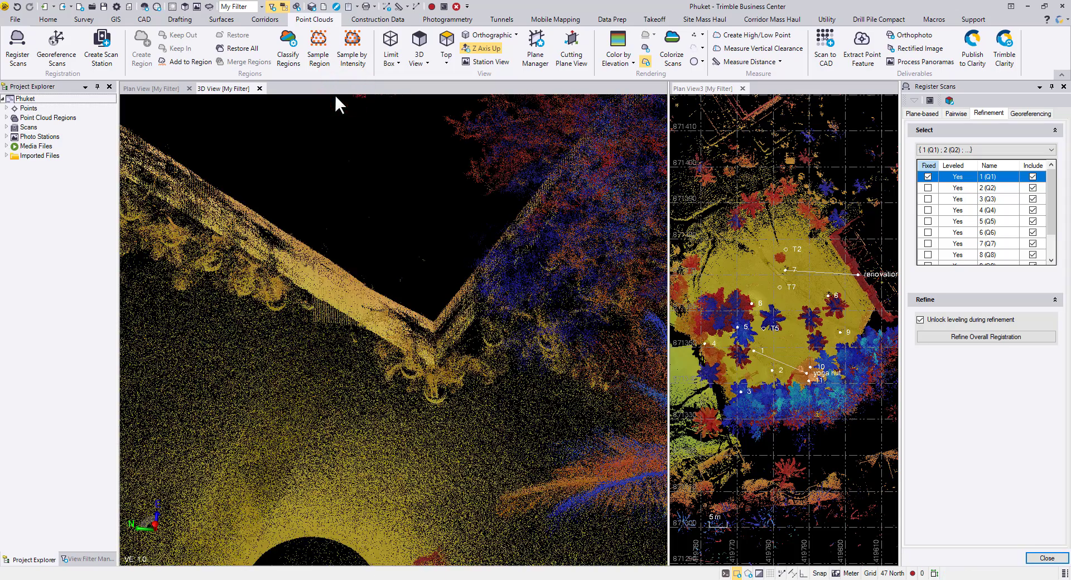
scroll(402, 227, down, 3)
middle_drag(402, 246, 478, 397)
scroll(489, 377, down, 3)
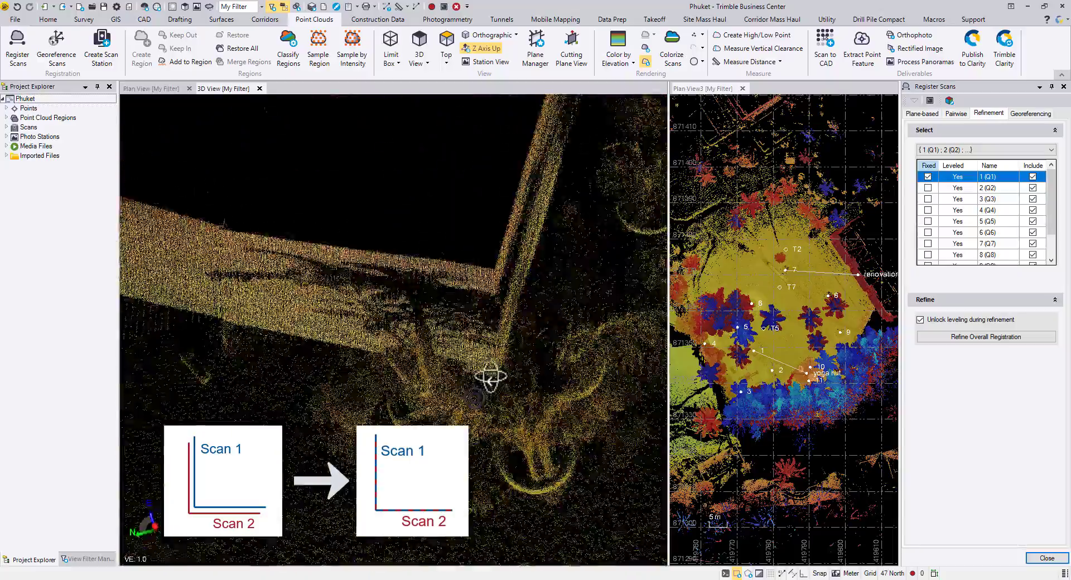
scroll(334, 353, up, 3)
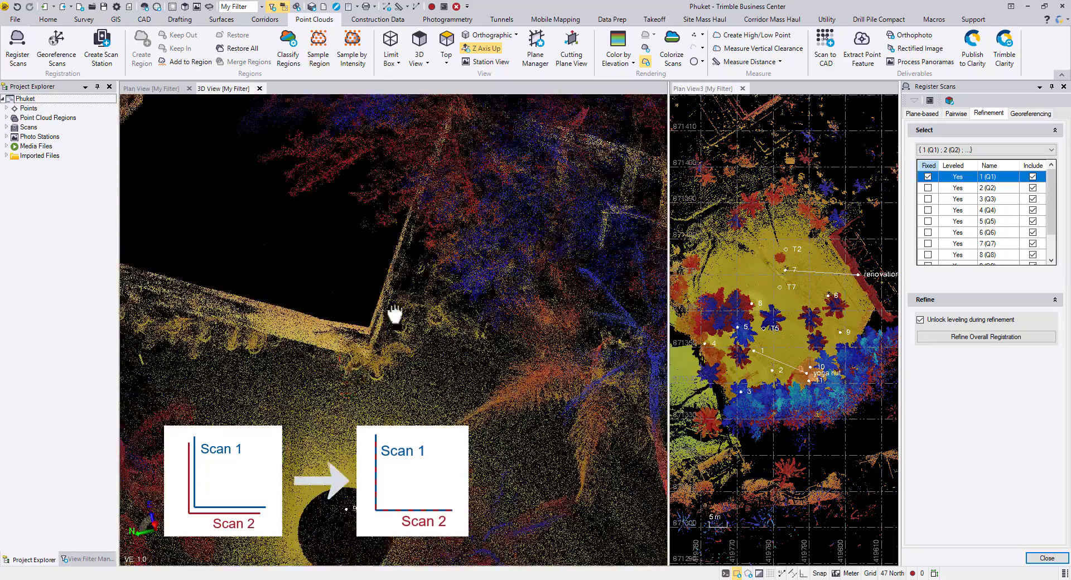
middle_drag(407, 293, 575, 350)
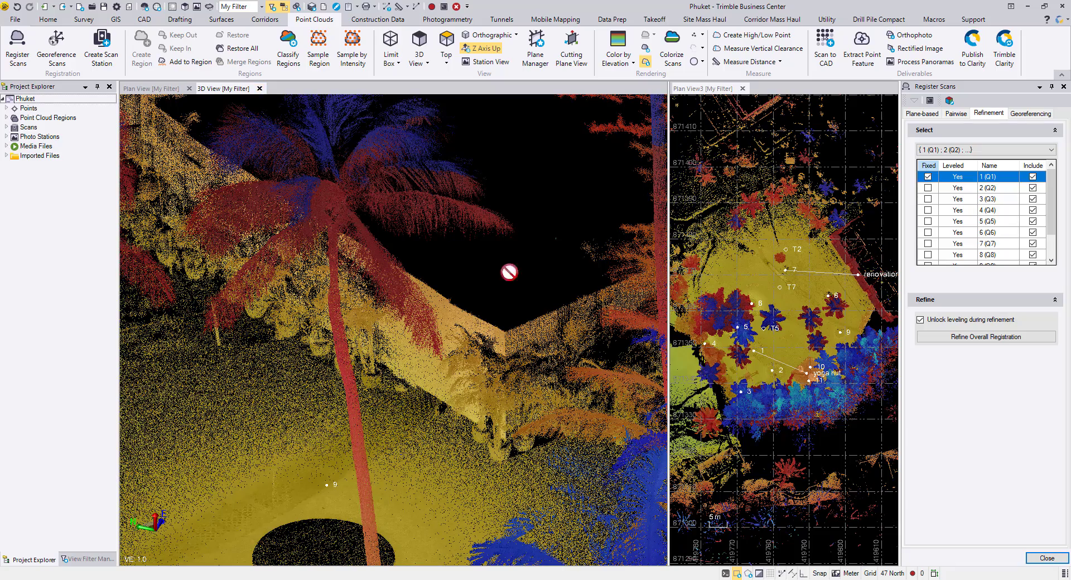
- Colour the point clouds with Color-Coded Intensity
middle_drag(413, 234, 427, 388)
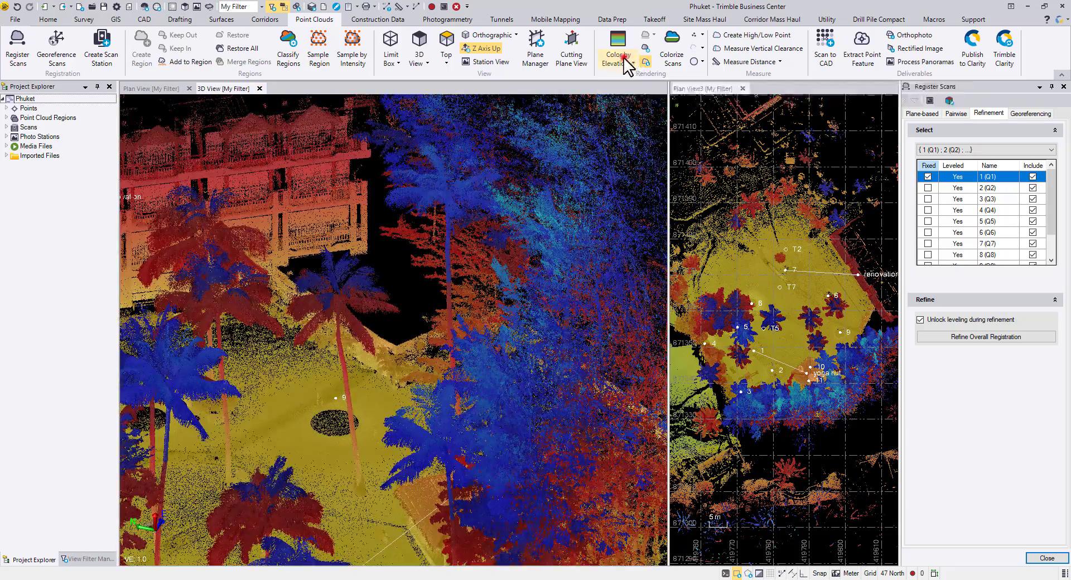
click(620, 58)
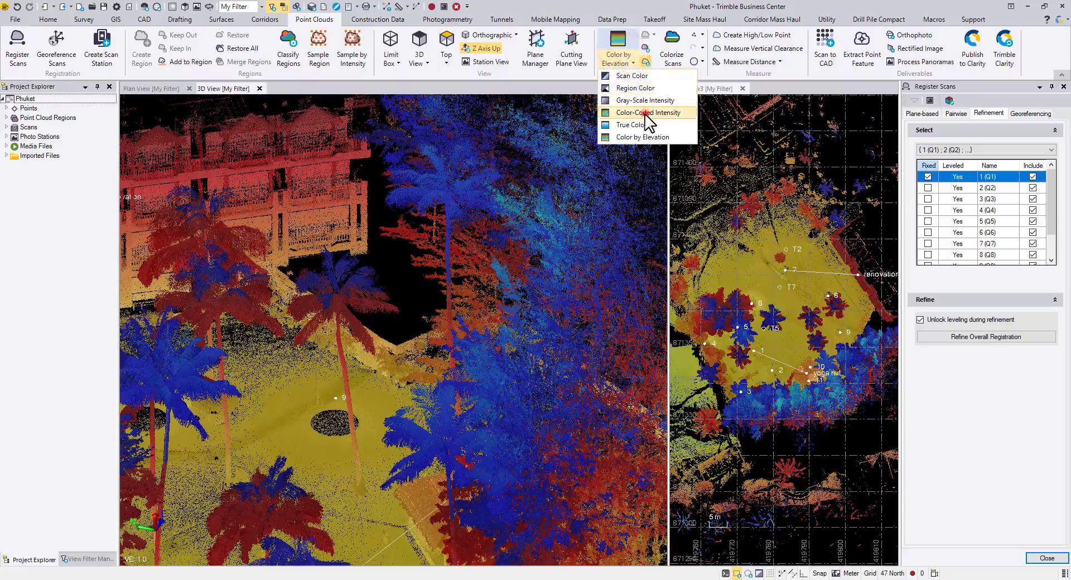
click(647, 114)
- Start a new georeferencing pair with control point T2
scroll(368, 411, up, 3)
middle_drag(370, 411, 487, 366)
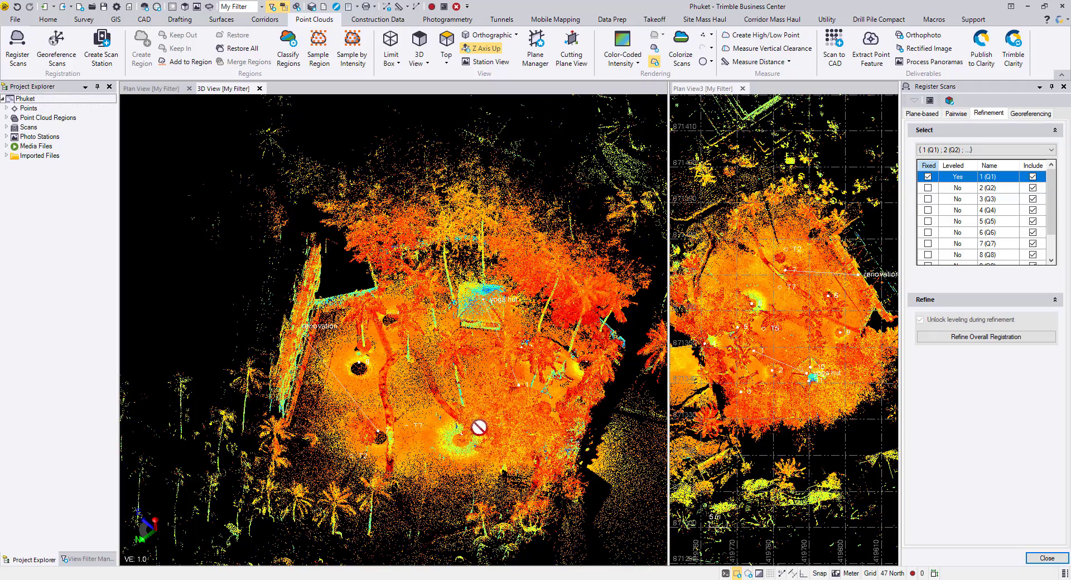
scroll(479, 429, up, 6)
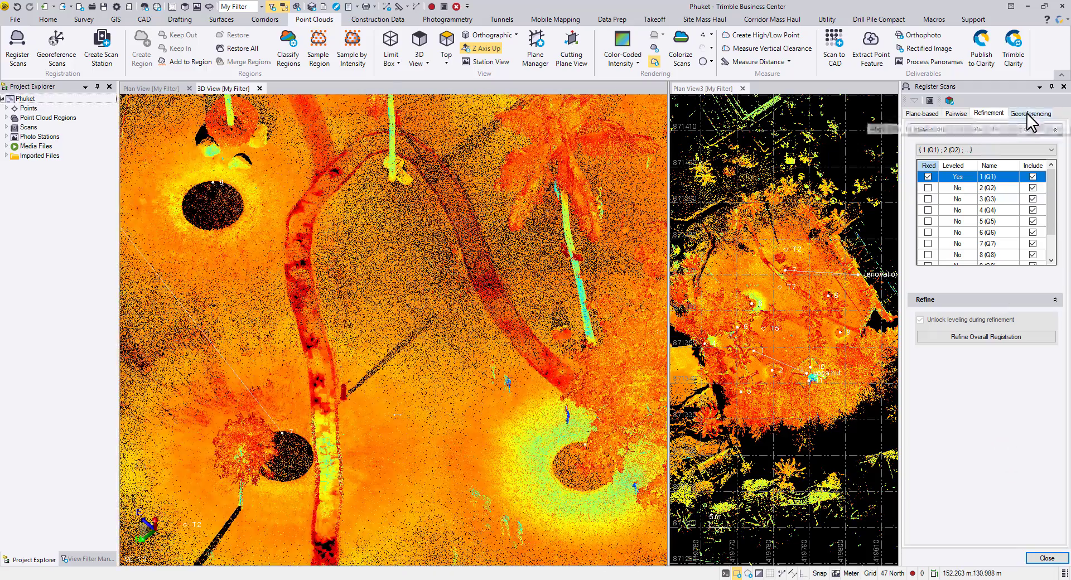
click(1030, 114)
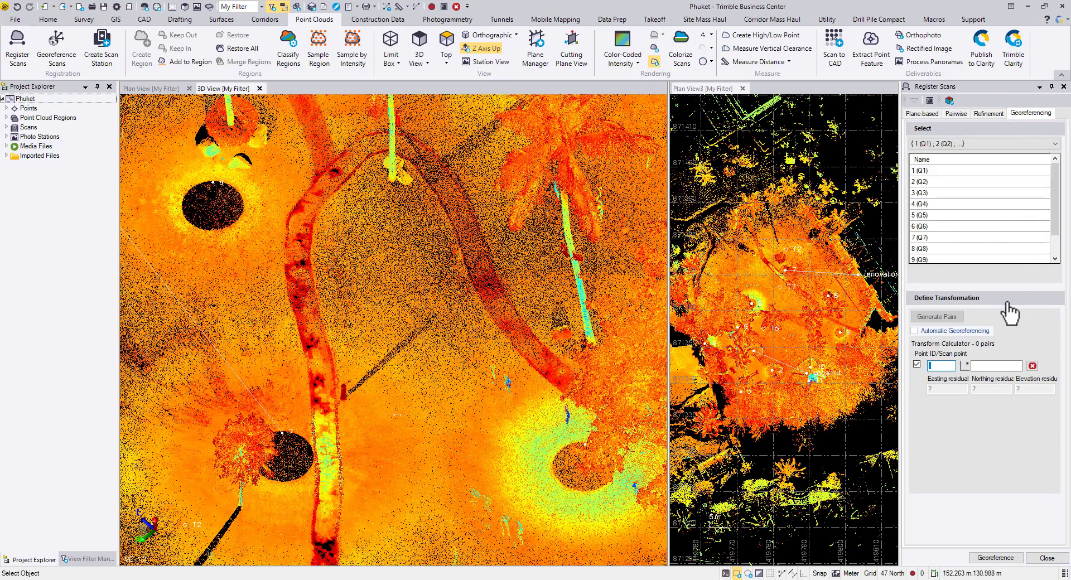
click(938, 368)
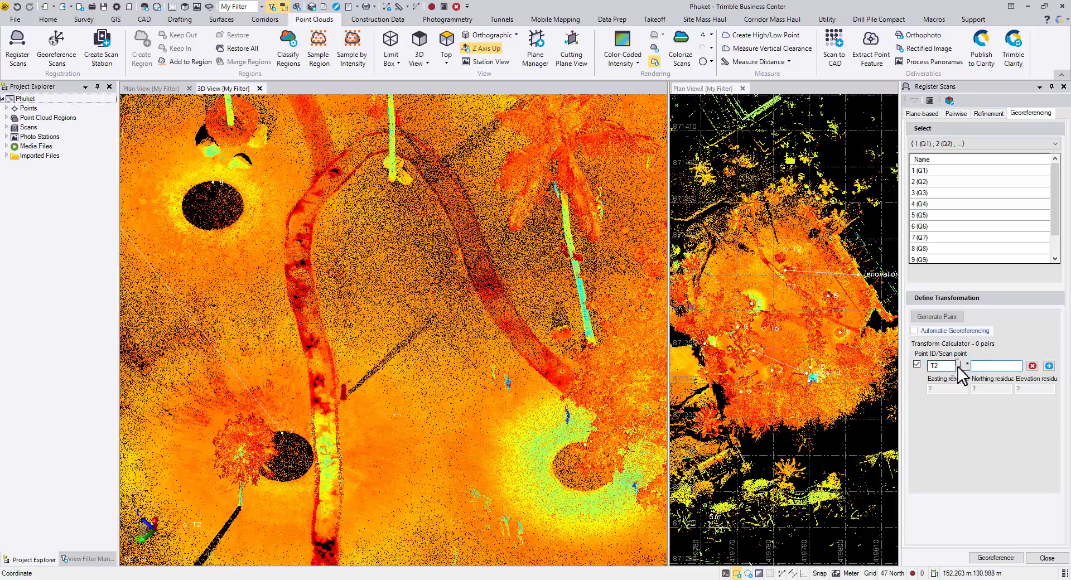
- Pick the target post matching T2 in the 3D cloud, then orbit toward the next target
click(974, 366)
scroll(471, 493, down, 4)
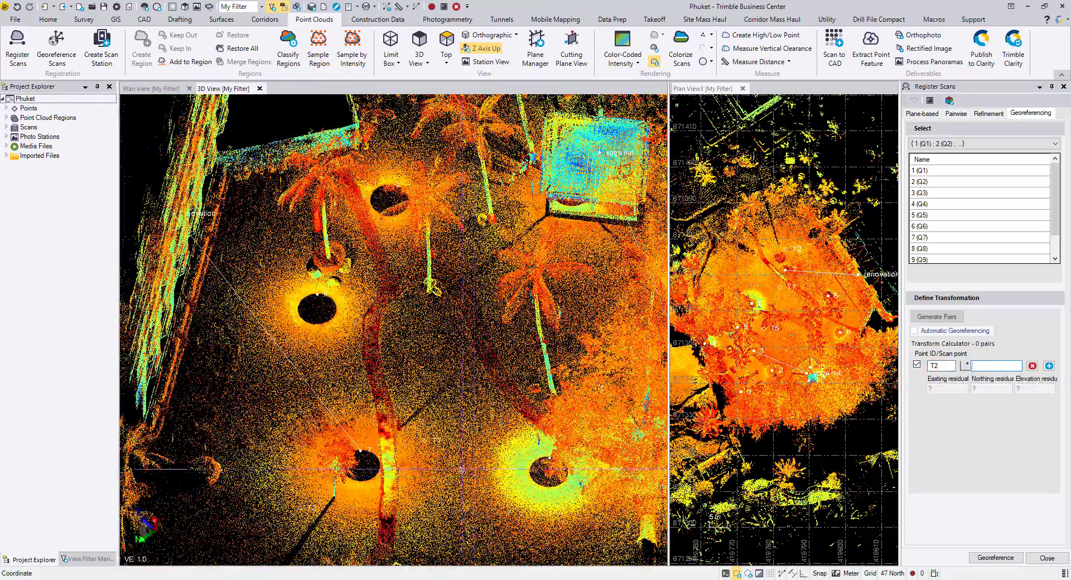
scroll(455, 457, up, 2)
scroll(334, 407, up, 5)
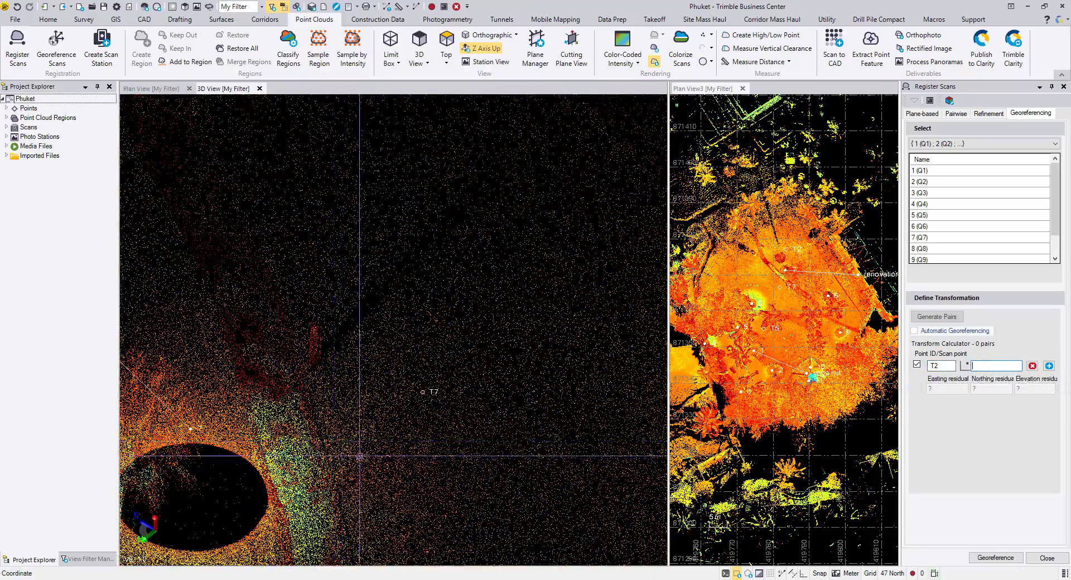
scroll(334, 408, up, 3)
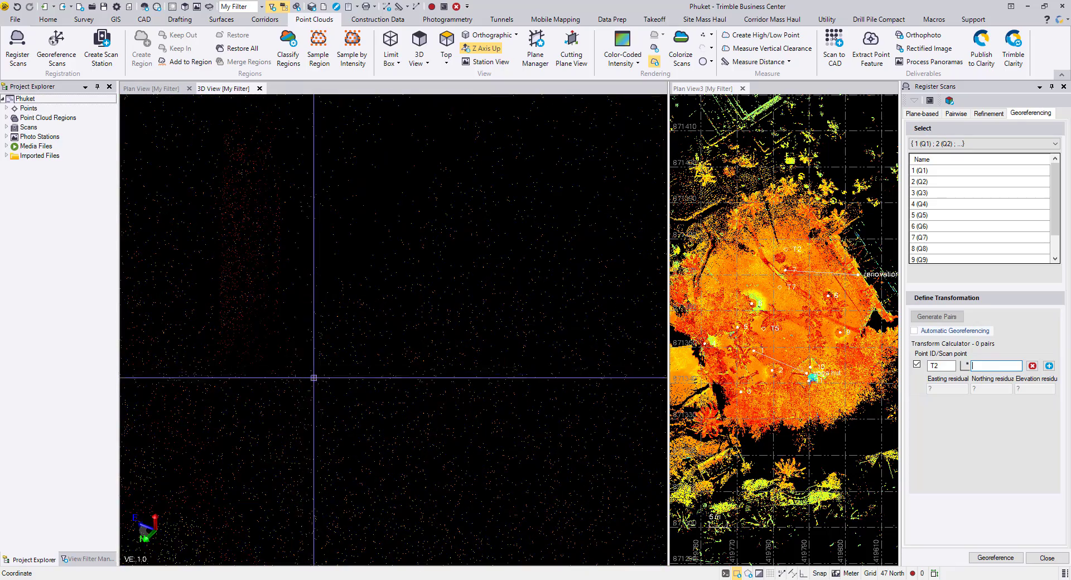
scroll(305, 376, up, 2)
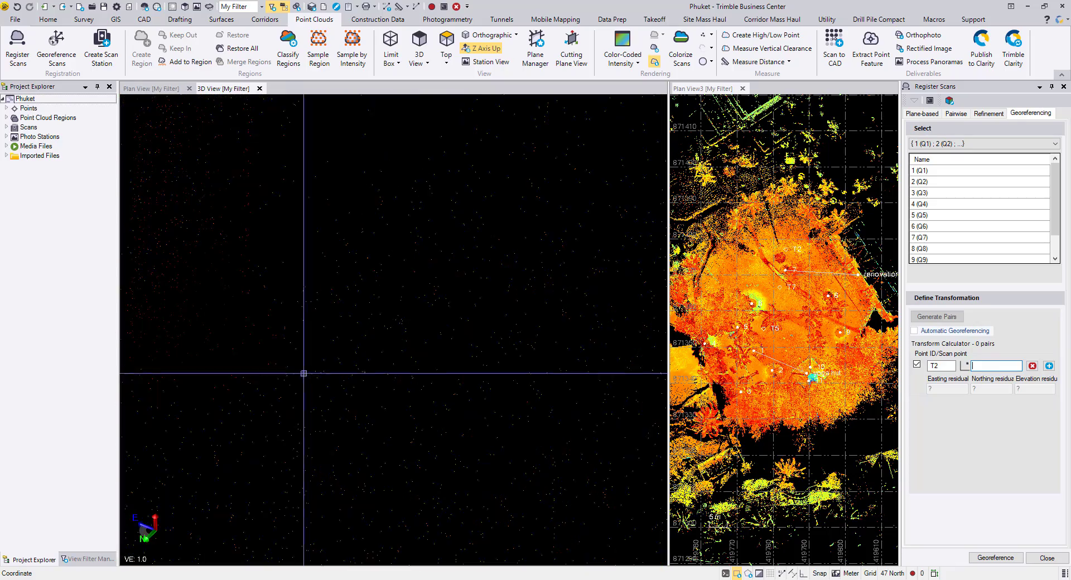
mouse_move(339, 375)
middle_down()
mouse_move(282, 406)
mouse_move(270, 450)
mouse_move(260, 402)
middle_up()
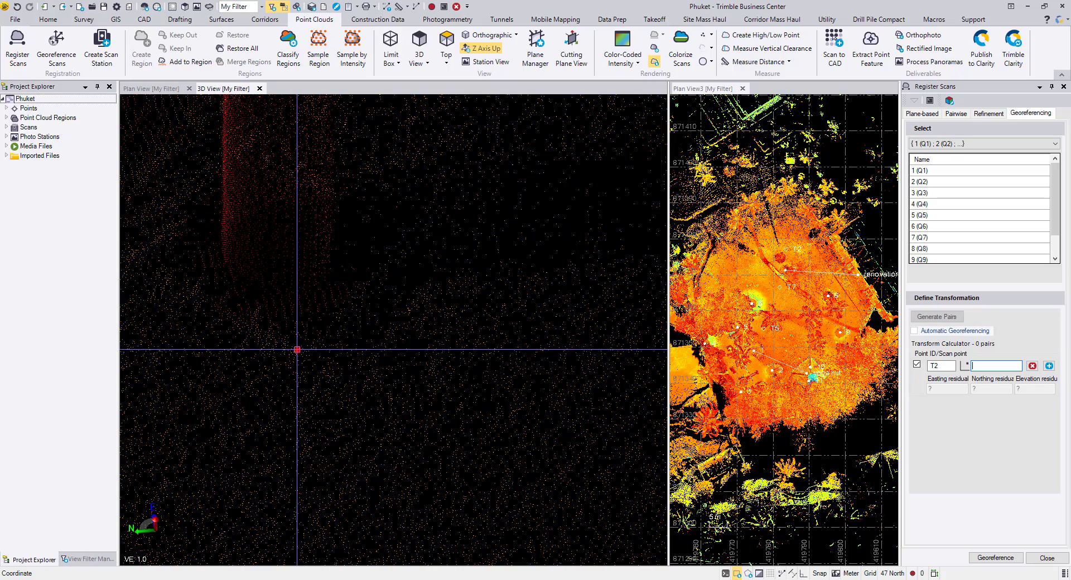
click(298, 349)
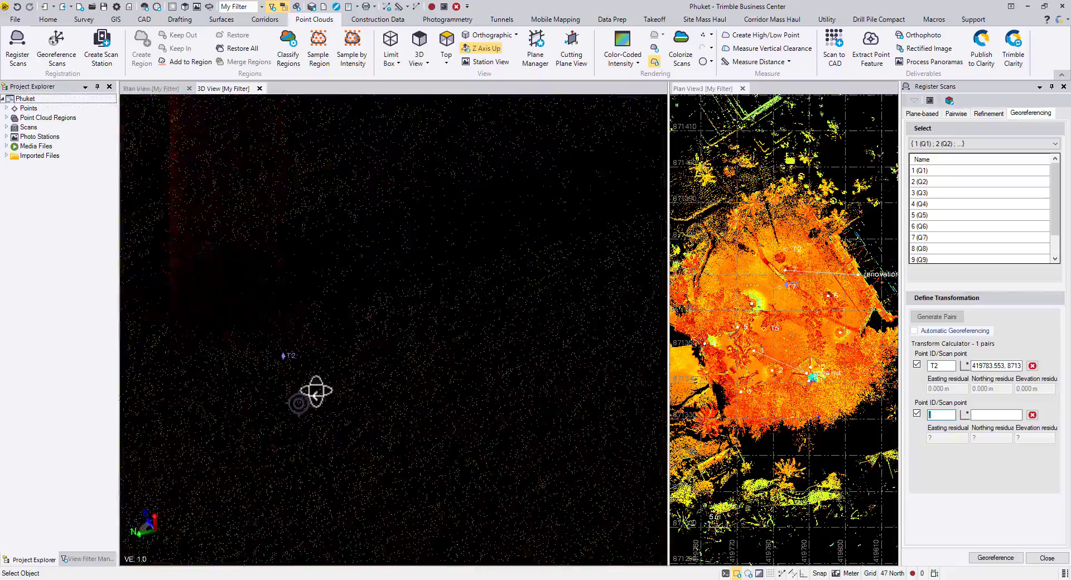
mouse_move(257, 434)
middle_down()
mouse_move(232, 399)
mouse_move(294, 406)
mouse_move(347, 394)
middle_up()
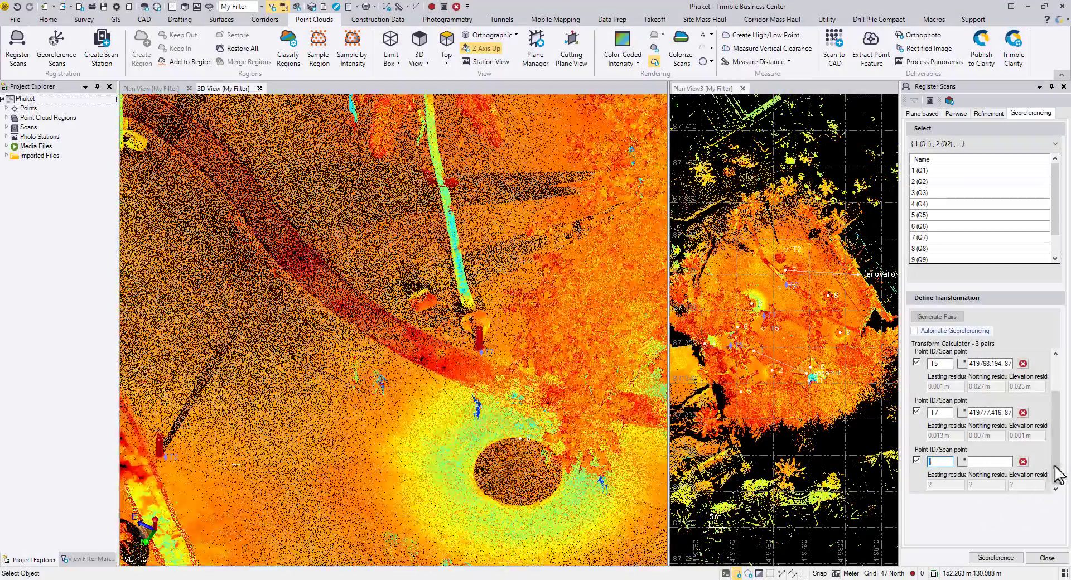
drag(1053, 475, 1057, 437)
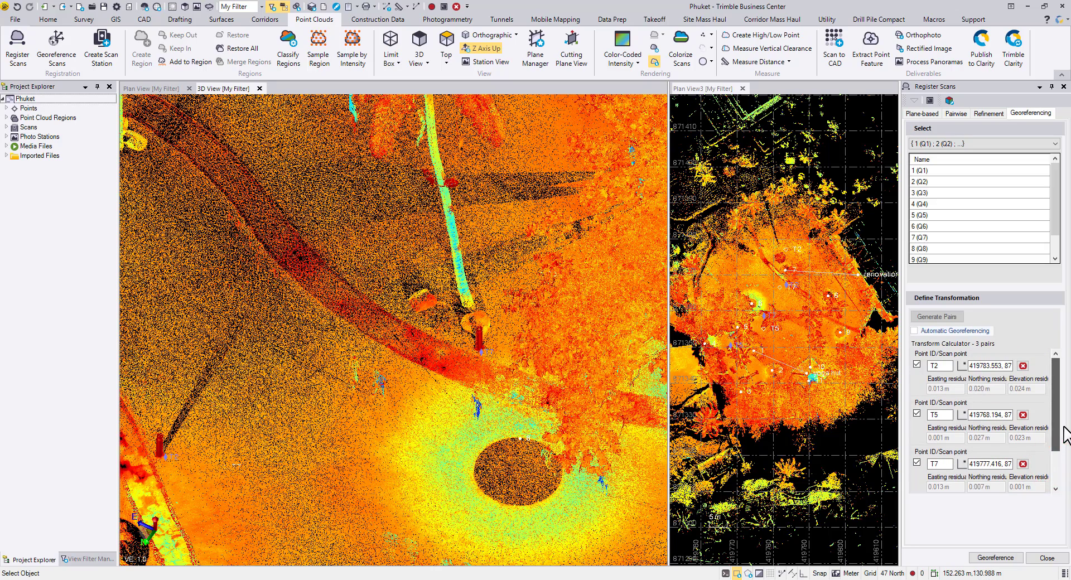
- Georeference the scans to the three paired control points and widen the Plan View3 pane
click(996, 557)
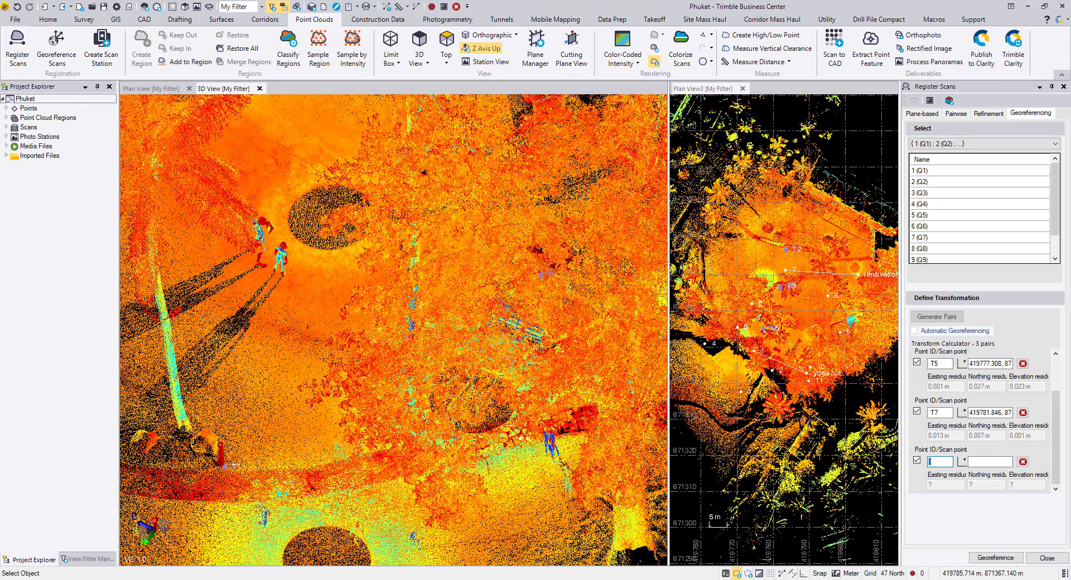
drag(668, 323, 373, 337)
scroll(701, 377, down, 5)
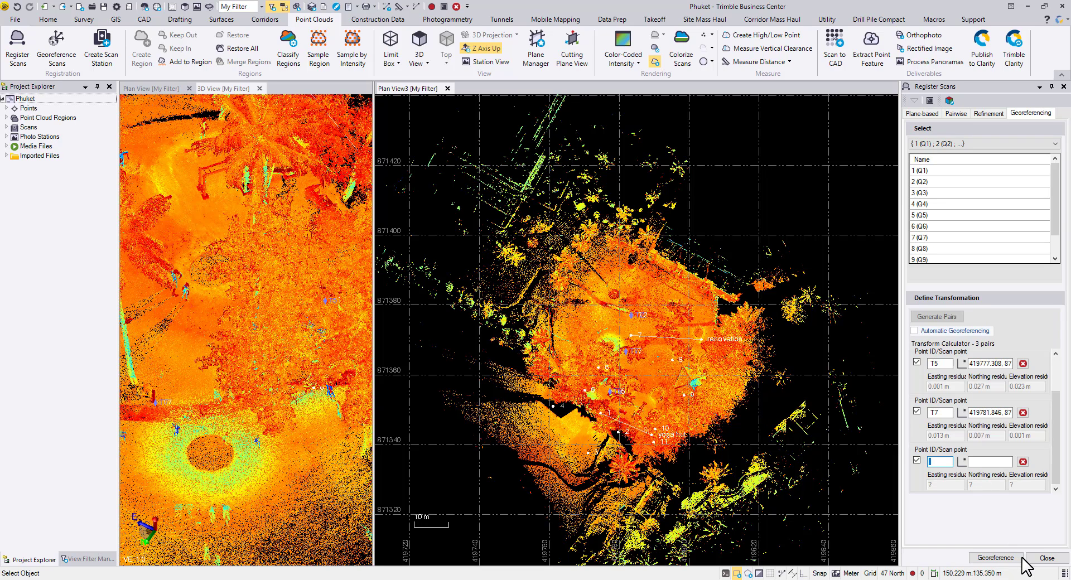
- Close the Register Scans panel, recentre Plan View3 on the cloud, and close the 3D View
click(1038, 559)
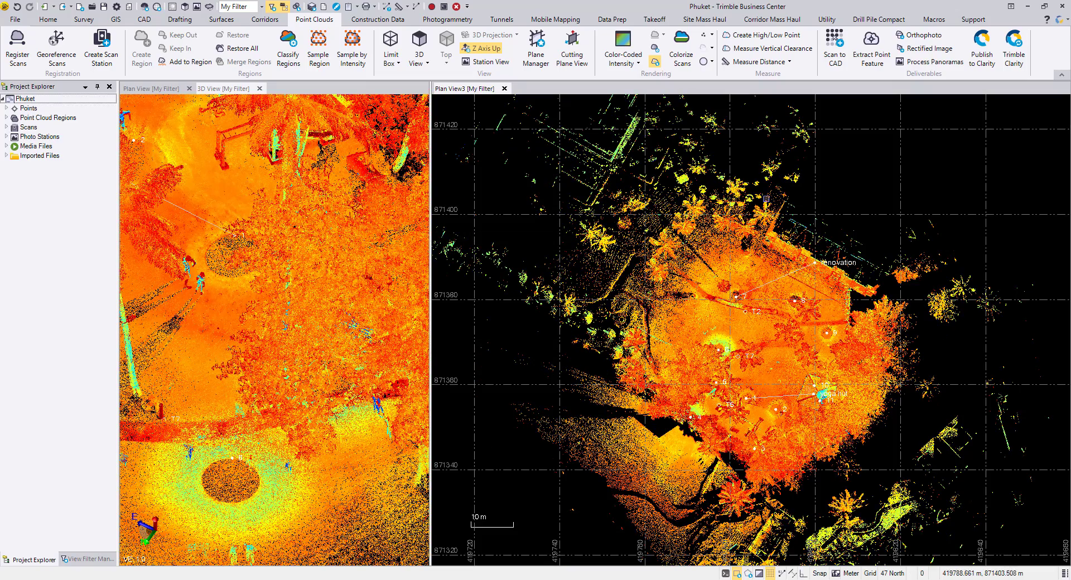
scroll(815, 256, up, 3)
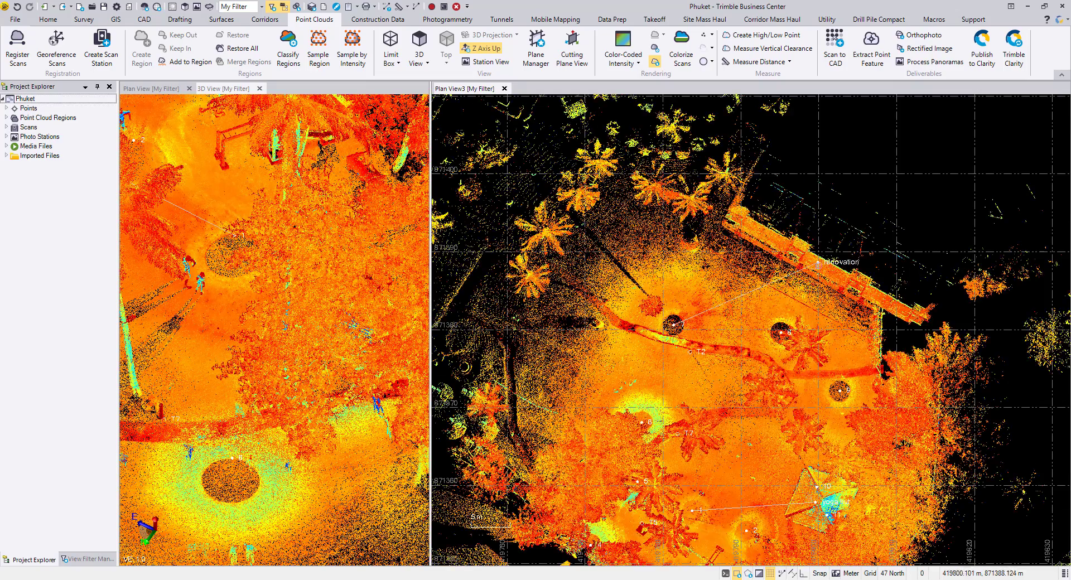
middle_drag(819, 355, 760, 179)
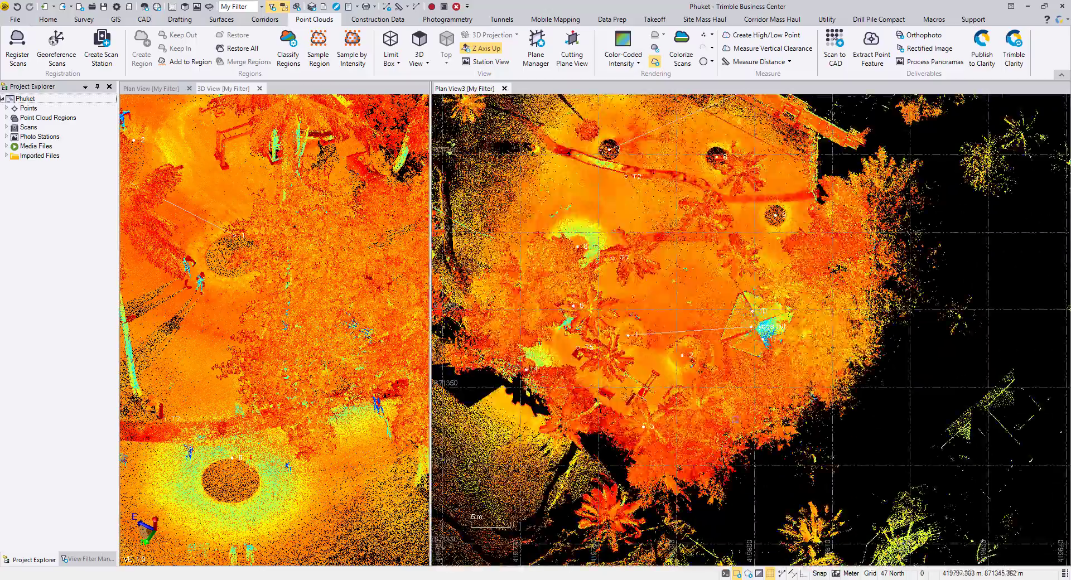
scroll(765, 314, up, 3)
scroll(745, 335, down, 3)
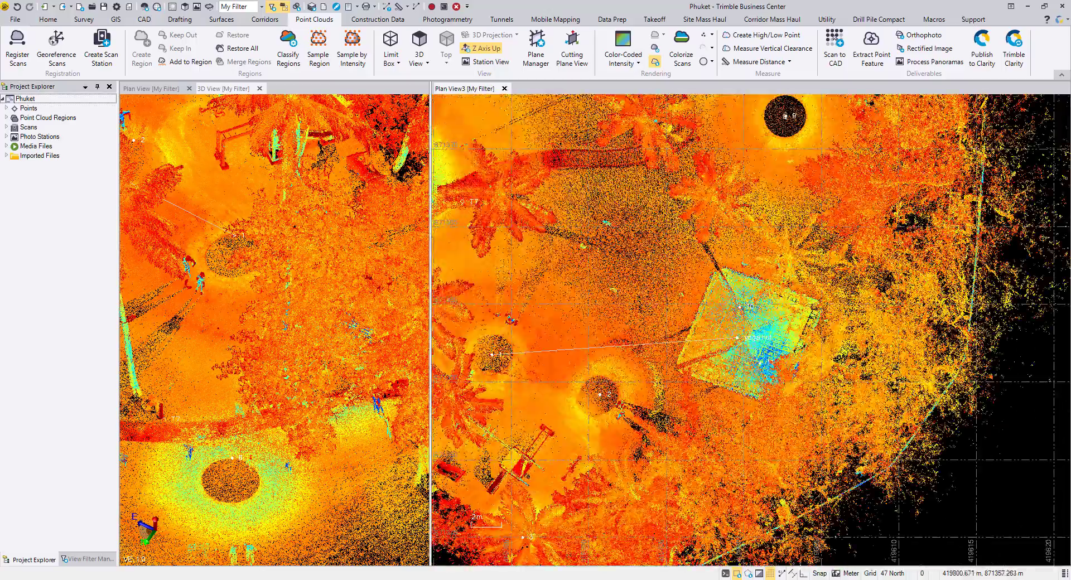
scroll(744, 334, down, 4)
middle_drag(762, 457, 818, 437)
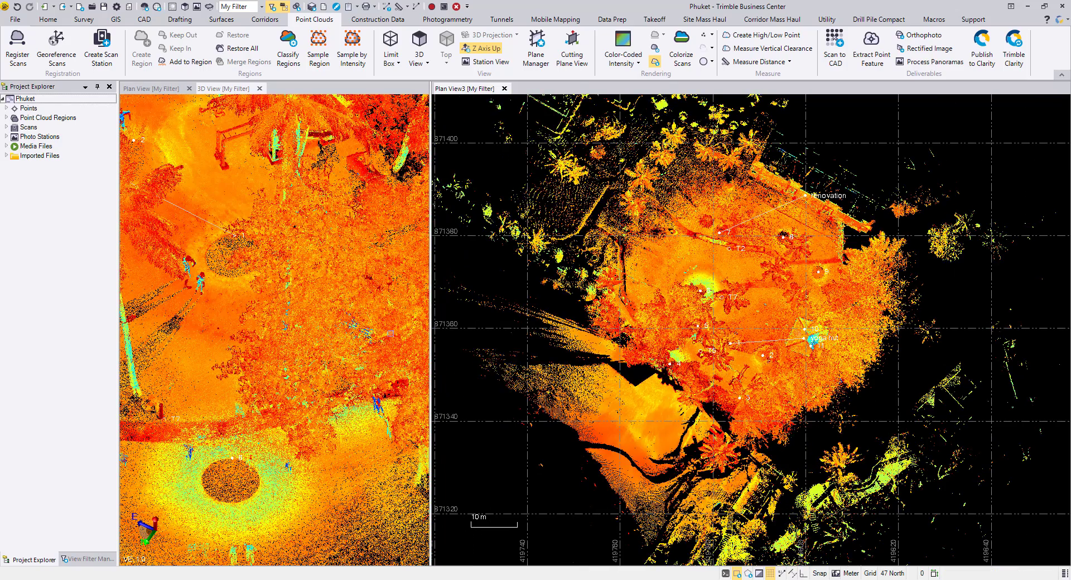
click(259, 89)
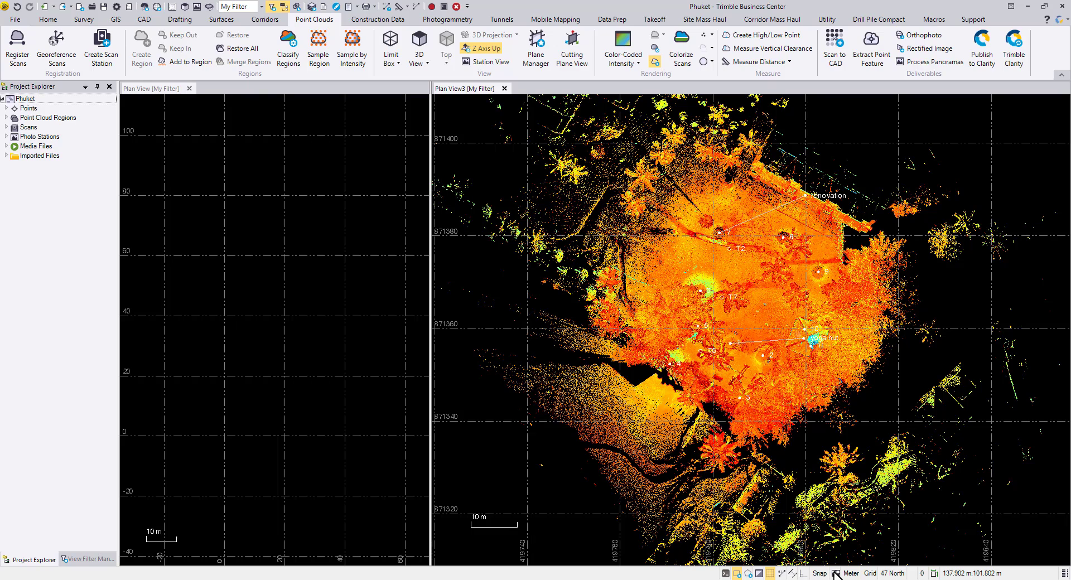
- Turn on the background map and centre the point cloud over it
click(835, 574)
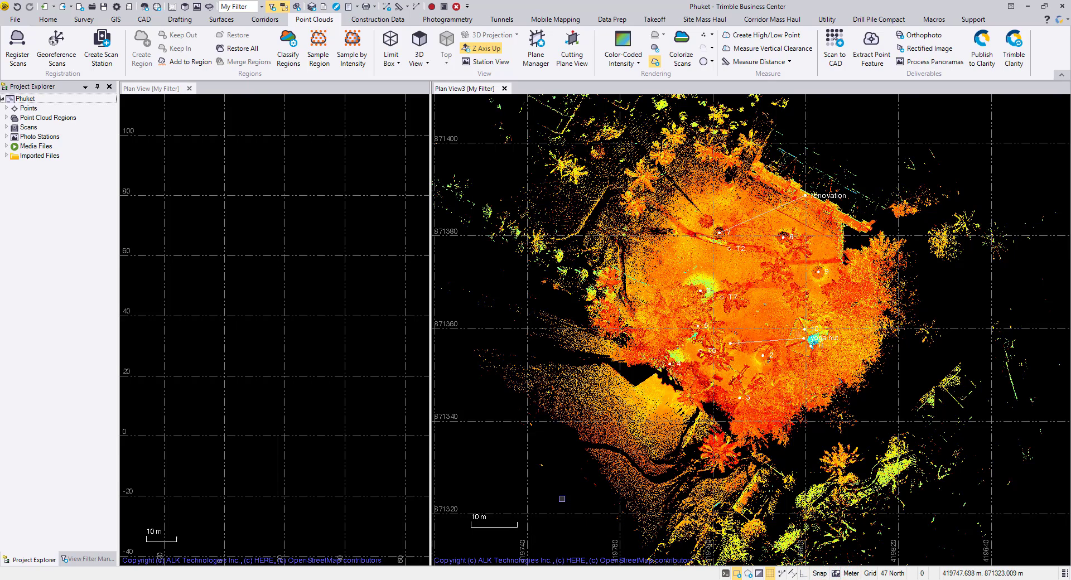
scroll(570, 502, down, 2)
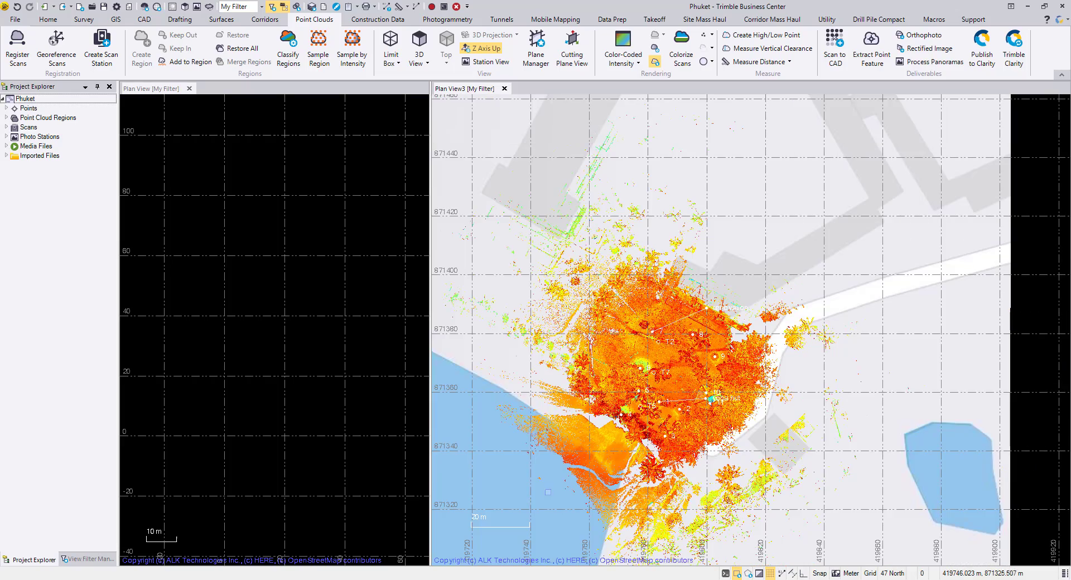
middle_drag(546, 493, 613, 443)
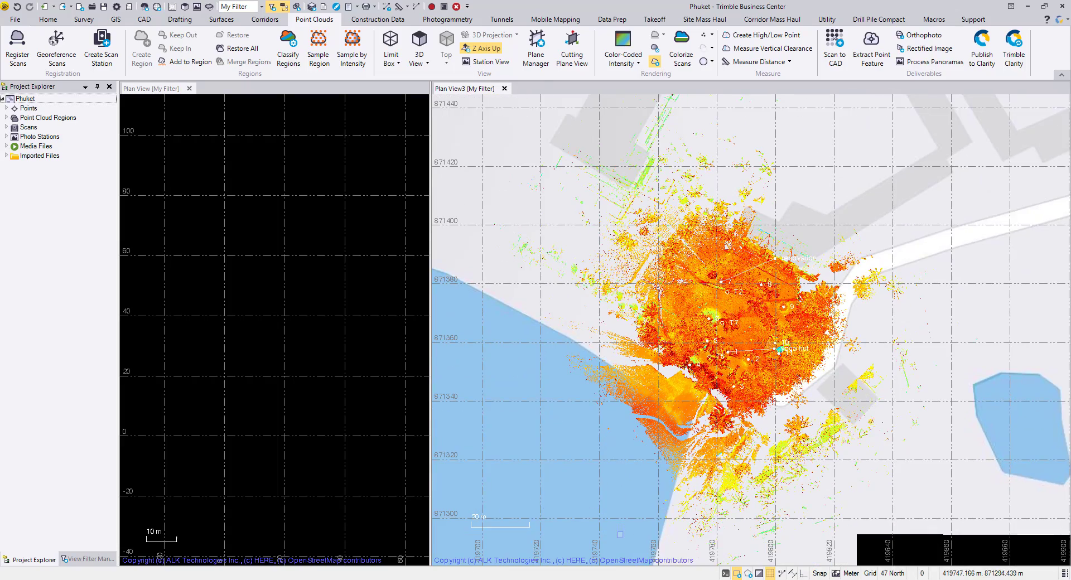
scroll(562, 398, down, 2)
middle_drag(562, 399, 626, 436)
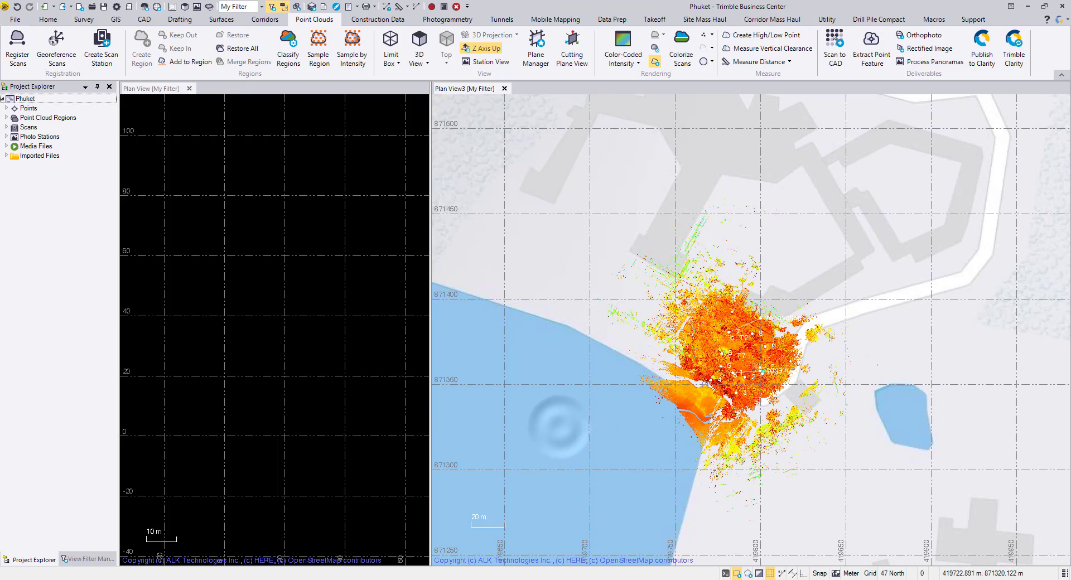
- Switch the point cloud colouring from Color-Coded Intensity to True Color
click(634, 59)
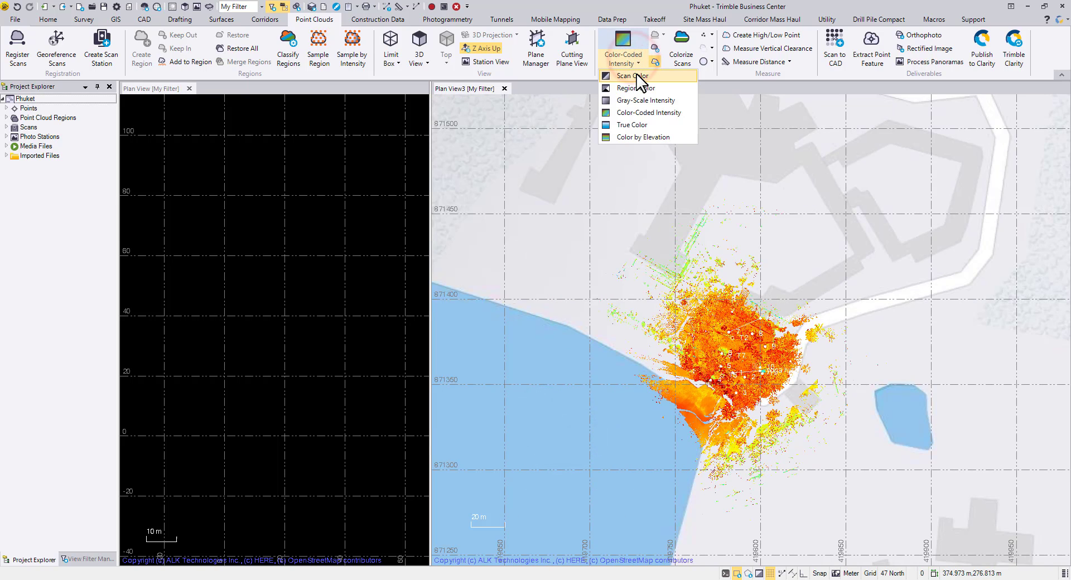
click(638, 121)
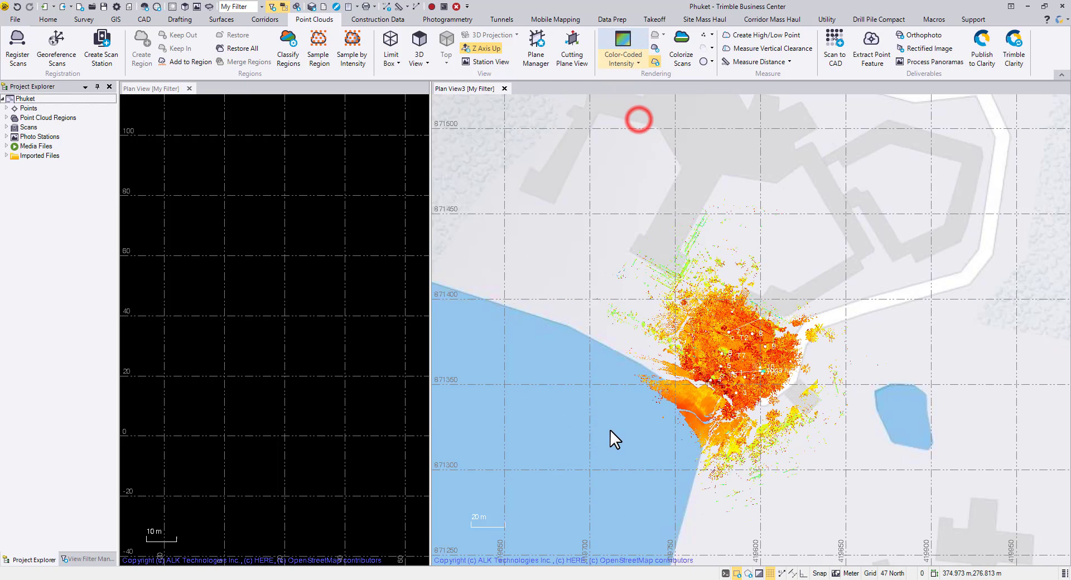
middle_drag(609, 429, 629, 456)
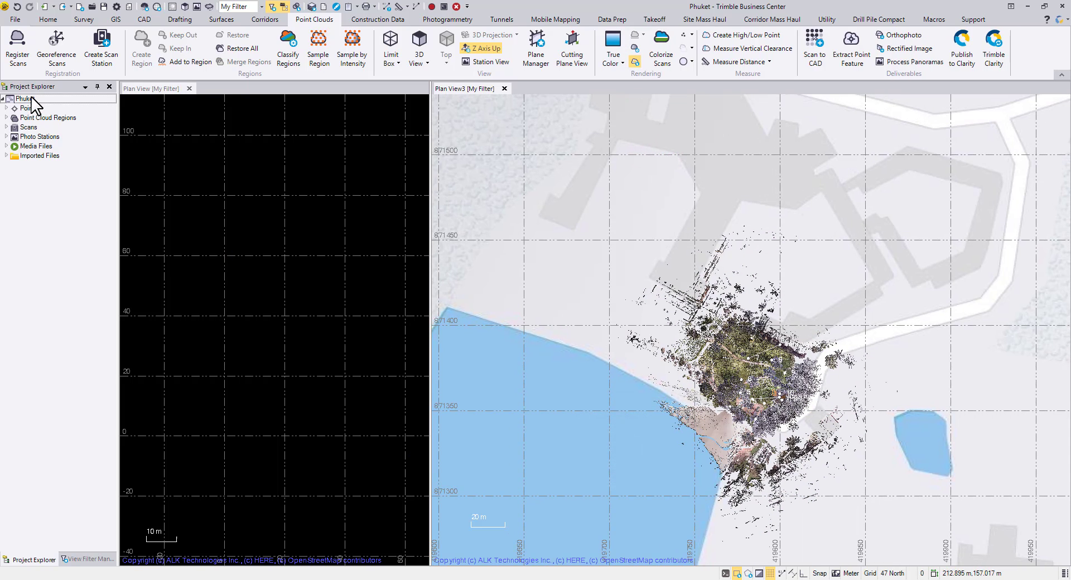
- Set the Phuket project's Background Map Type to DigitalGlobe Imagery in its properties
right_click(59, 100)
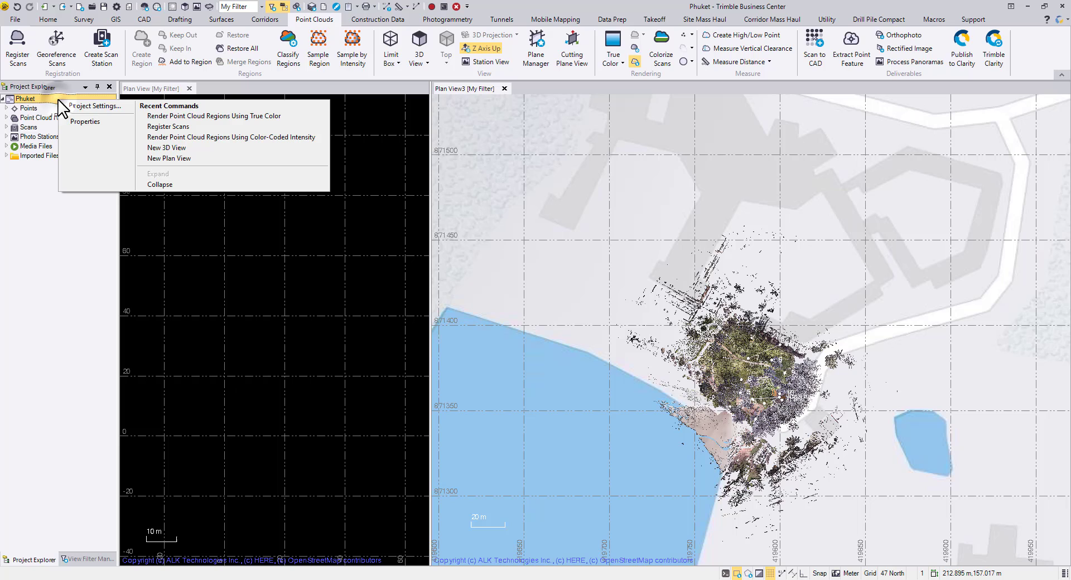
click(102, 121)
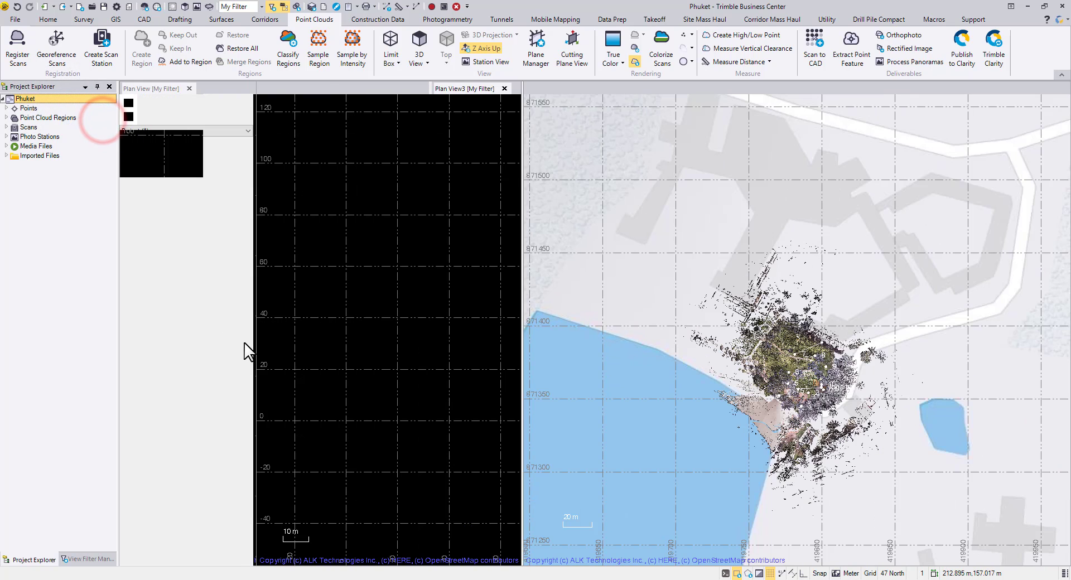
click(226, 277)
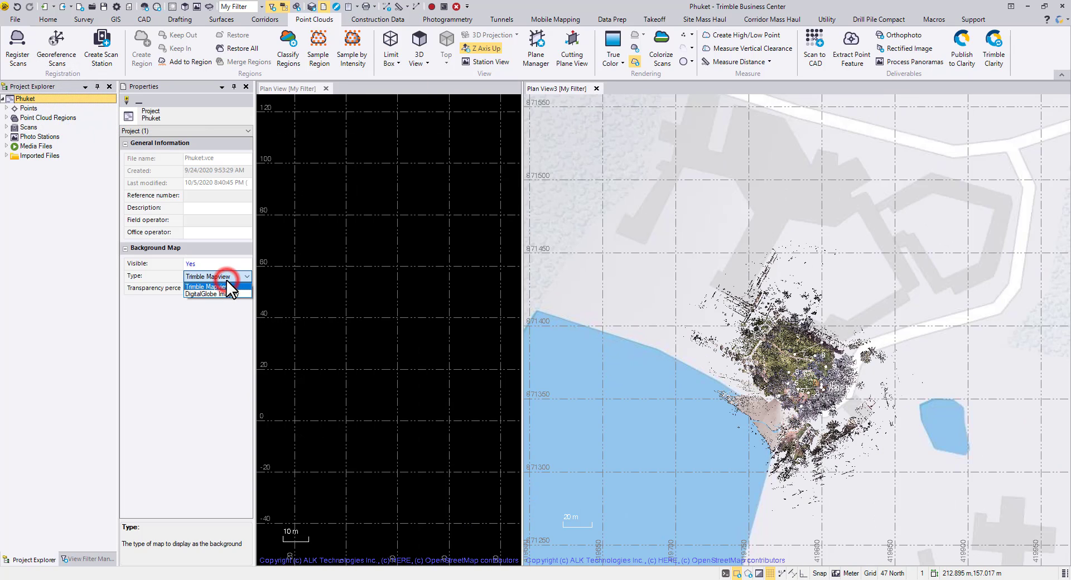
click(223, 293)
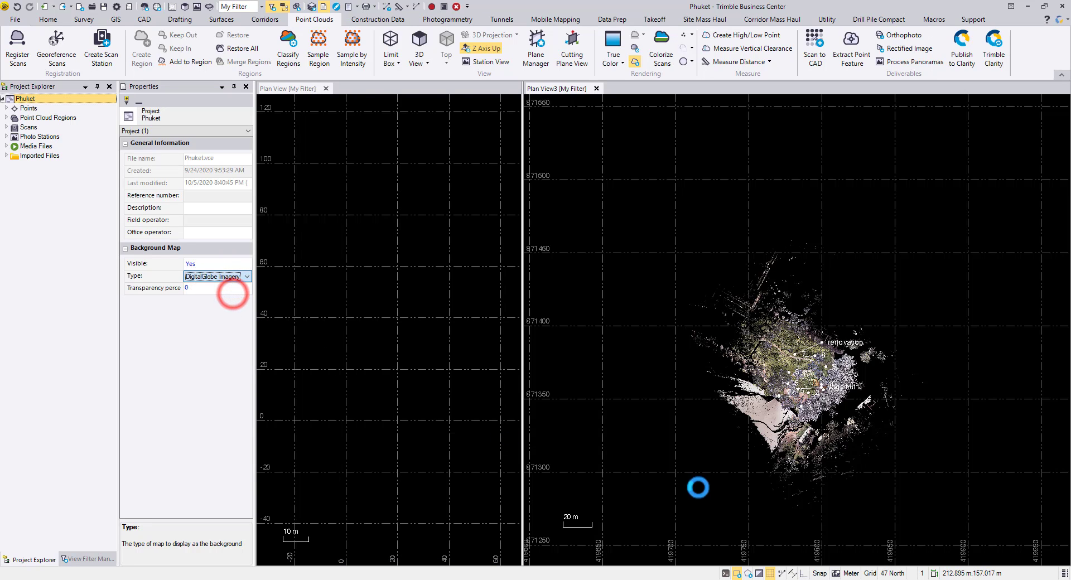
- Pan and zoom the satellite view along the beach to frame the pool and yoga hut
scroll(647, 484, up, 2)
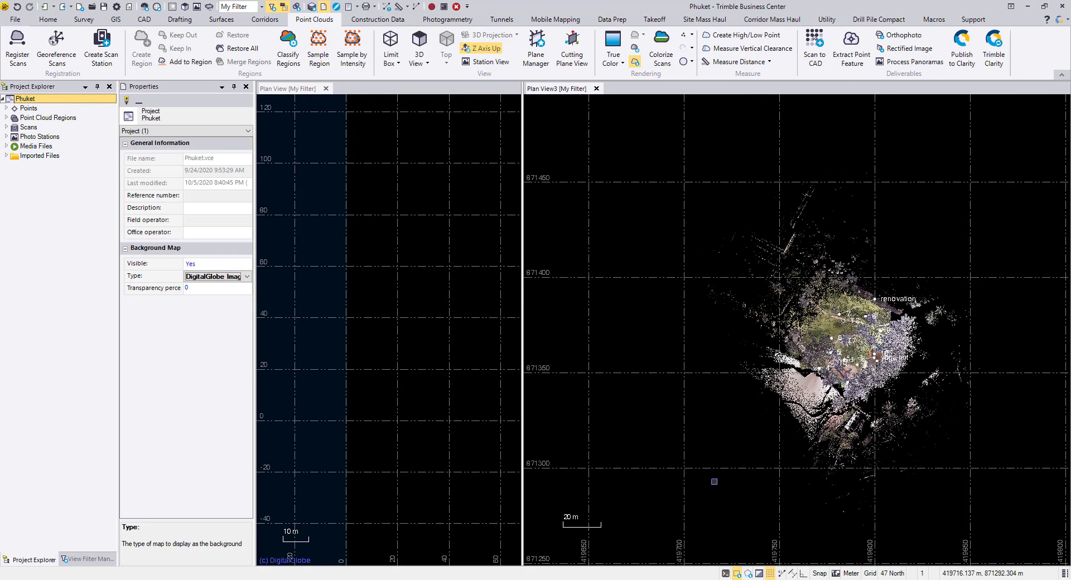
scroll(714, 481, down, 2)
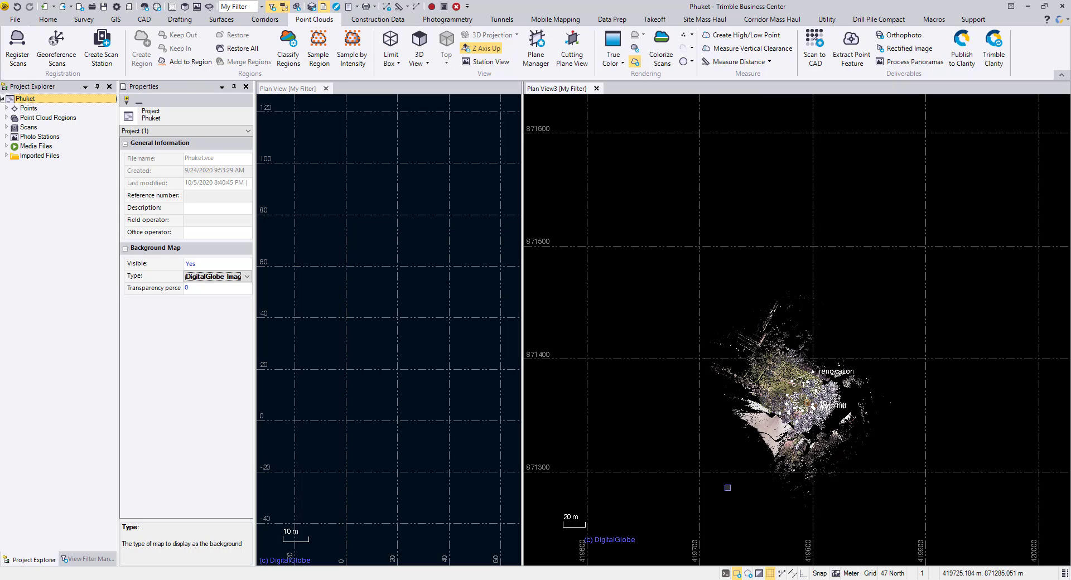
middle_drag(736, 499, 660, 400)
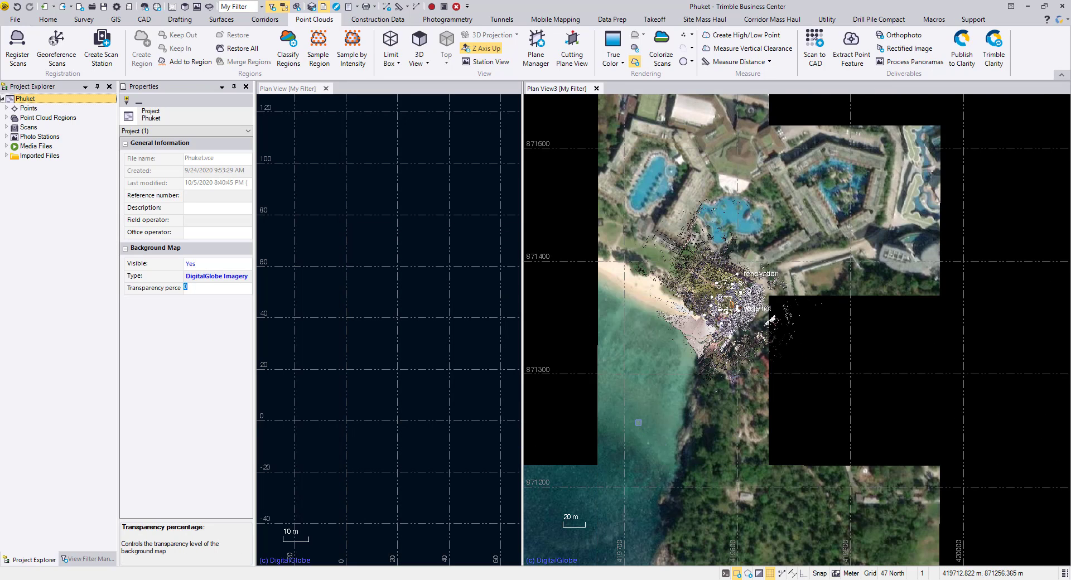
scroll(658, 364, up, 5)
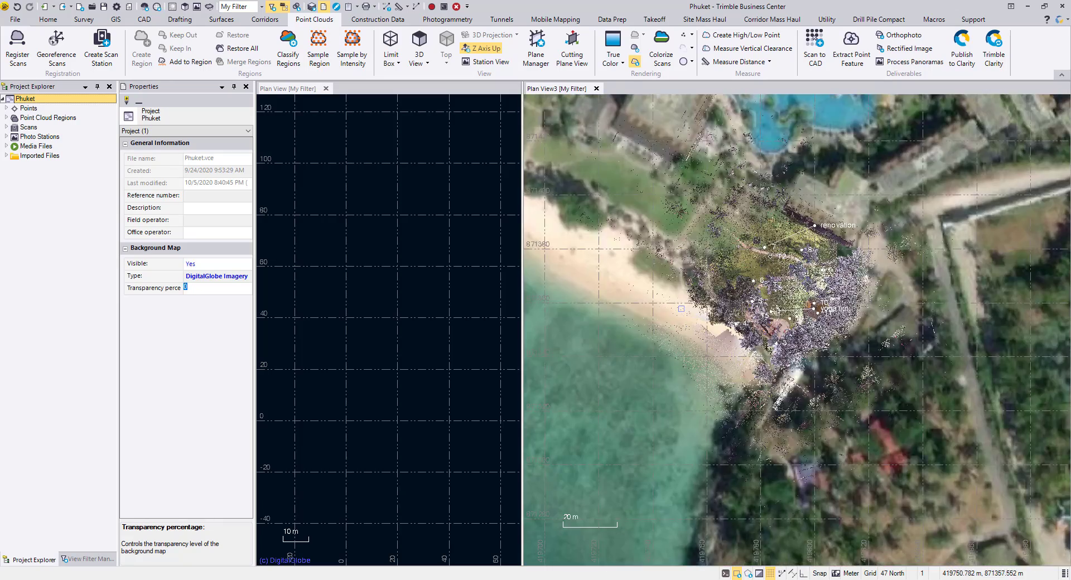
middle_drag(750, 371, 665, 477)
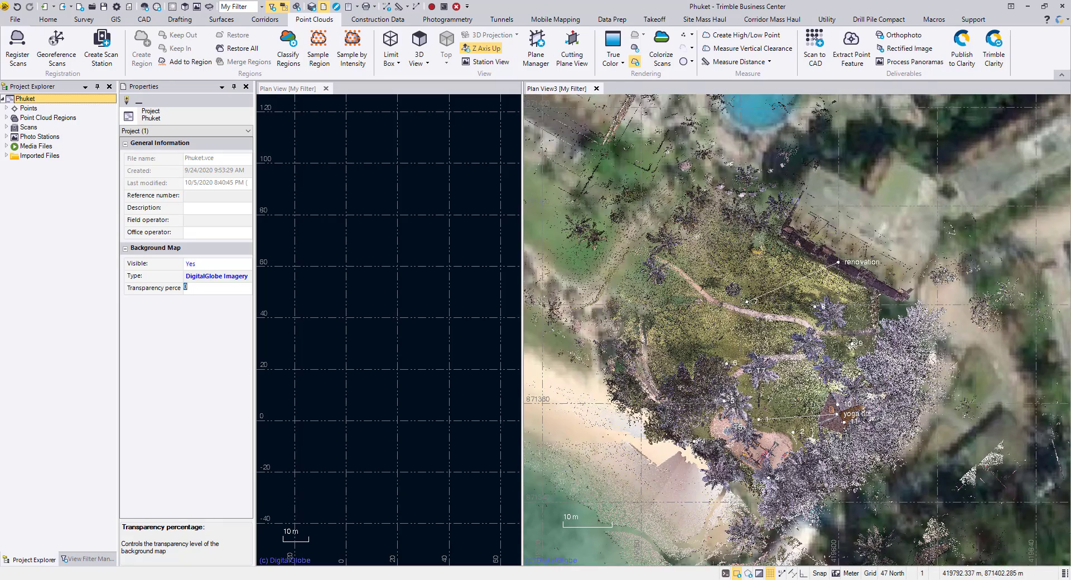
middle_drag(935, 265, 859, 337)
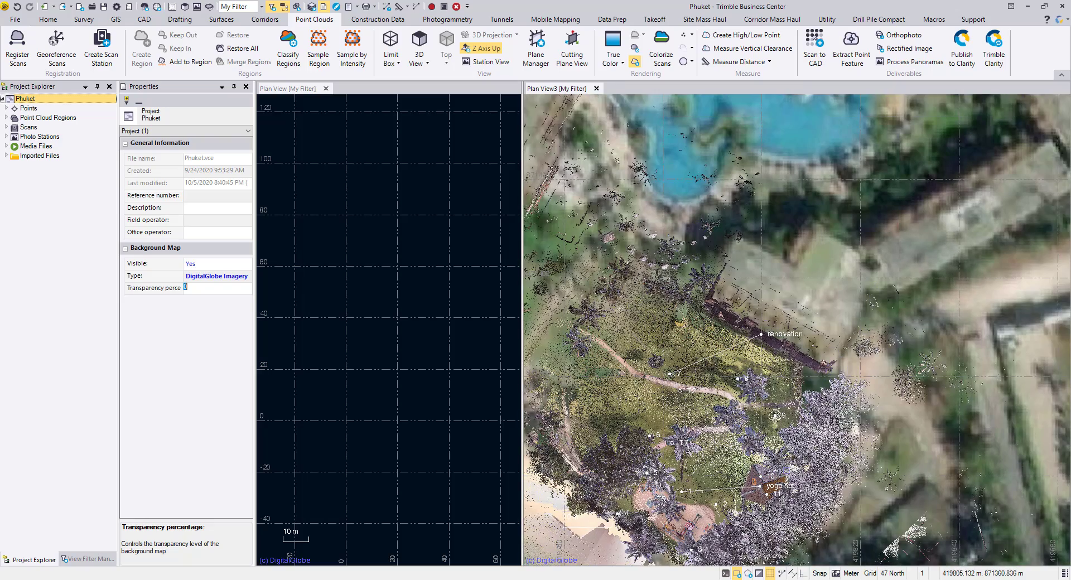
scroll(769, 451, down, 2)
middle_drag(765, 560, 823, 368)
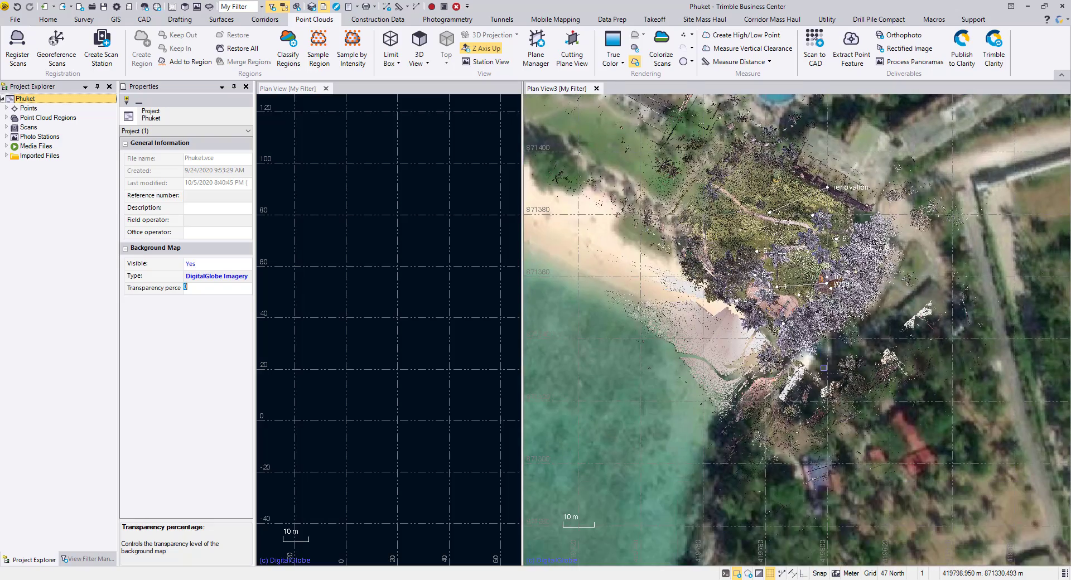